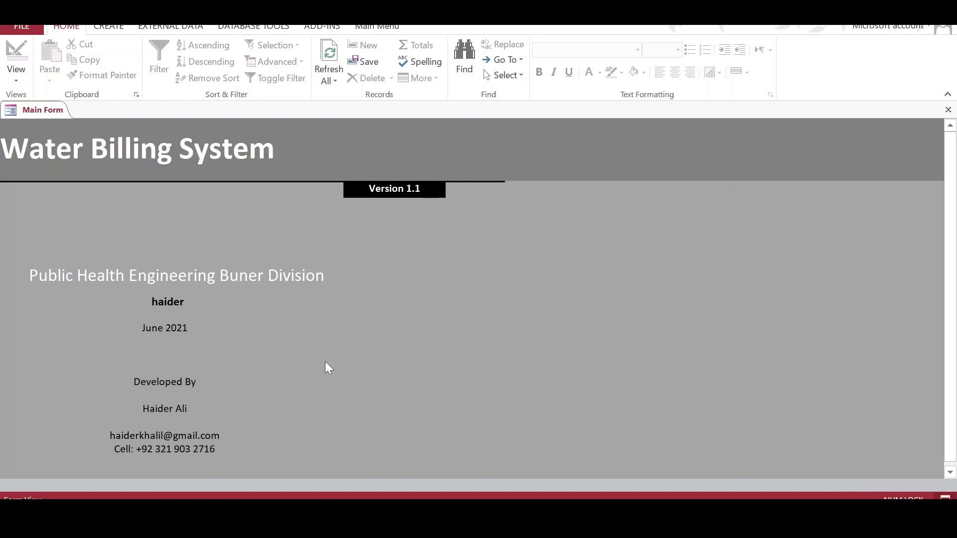
- Show the Water Billing System's custom menus from Add-Ins and open Maintenance
{"action": "left_click", "coordinate": [329, 30]}
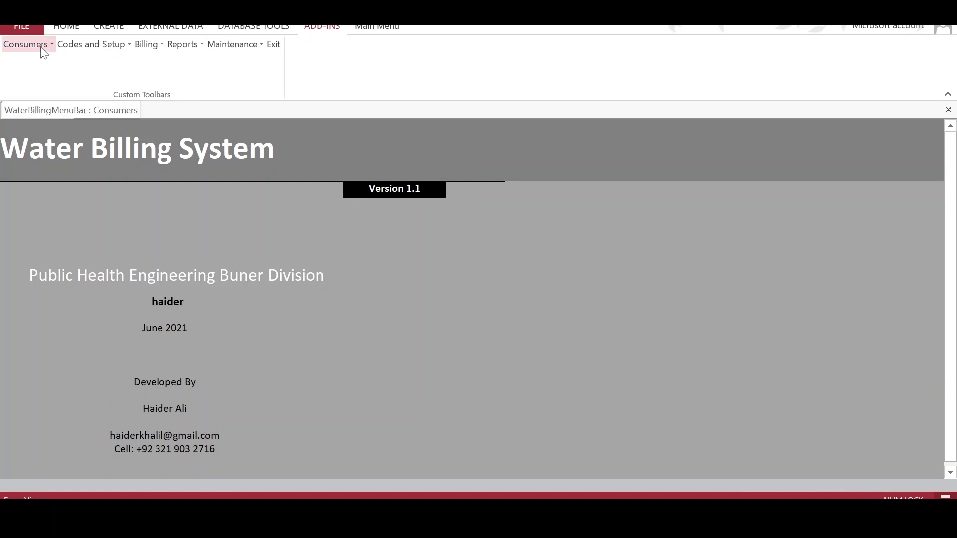
{"action": "left_click", "coordinate": [239, 46]}
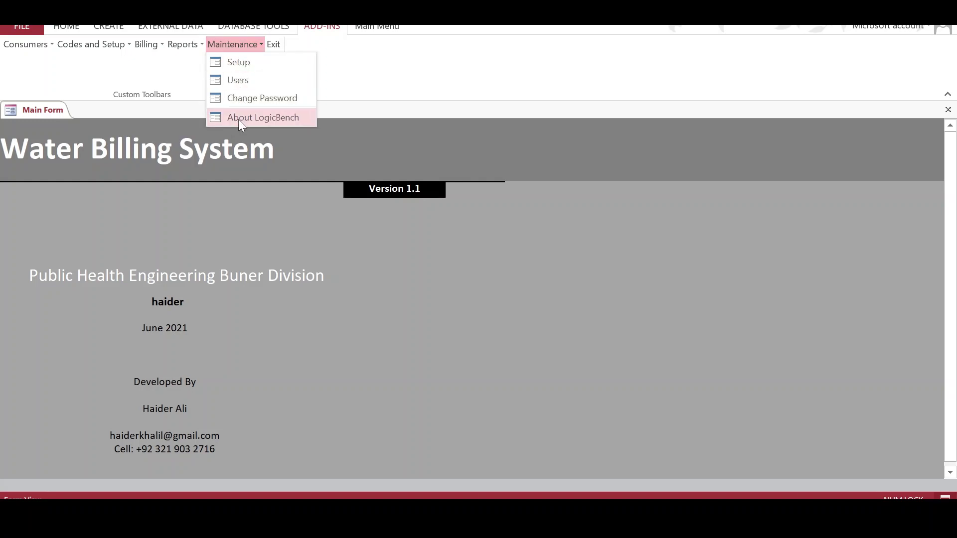
{"action": "left_click", "coordinate": [242, 64]}
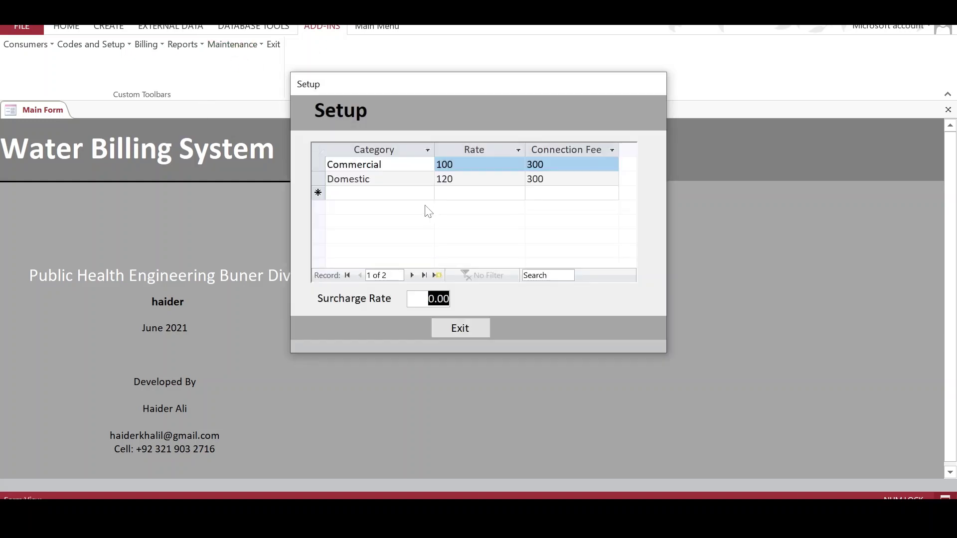
{"action": "left_click", "coordinate": [382, 165]}
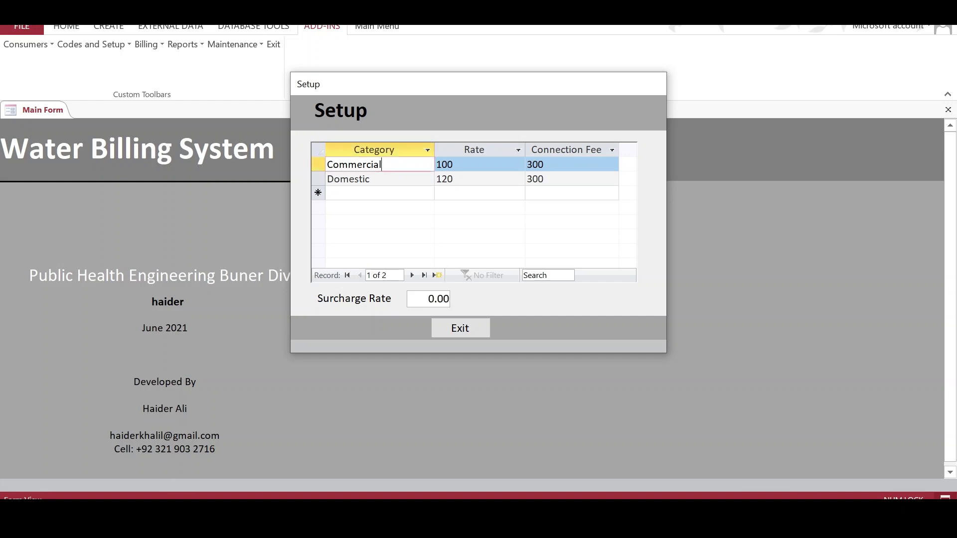
{"action": "left_click", "coordinate": [367, 179]}
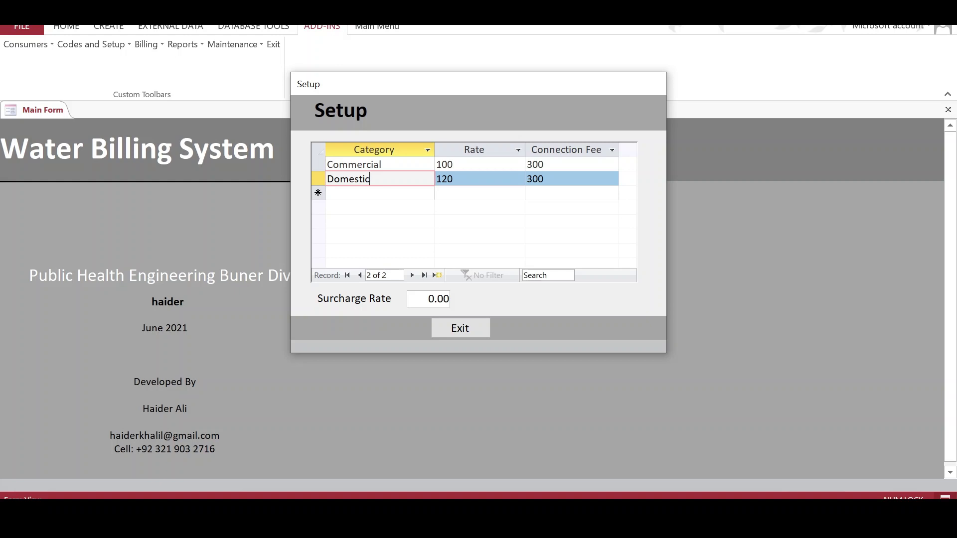
{"action": "left_click", "coordinate": [452, 164]}
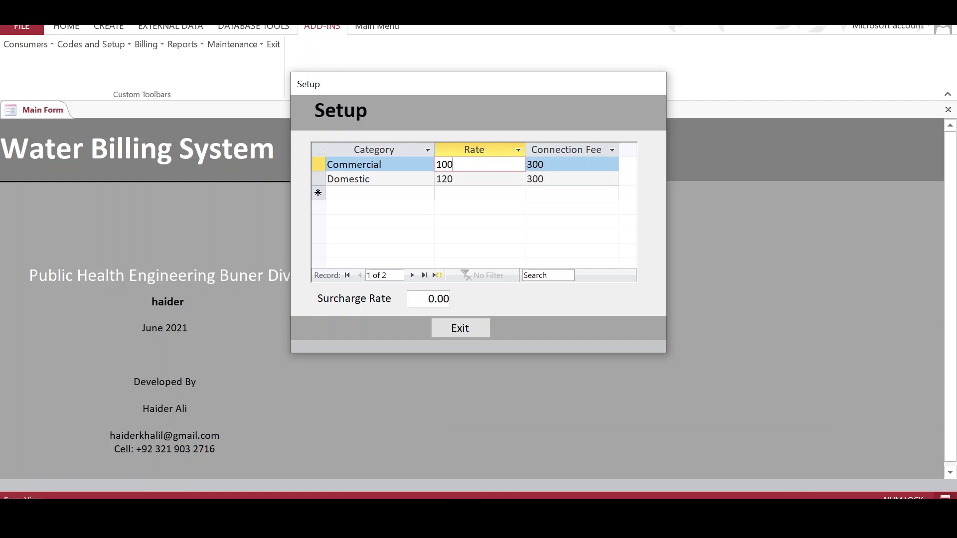
{"action": "left_click", "coordinate": [543, 165]}
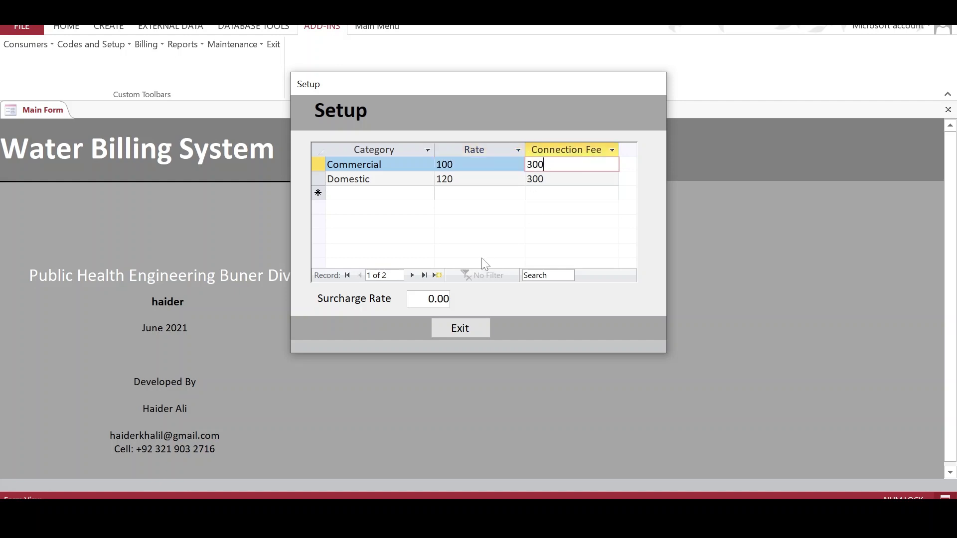
{"action": "left_click", "coordinate": [479, 308]}
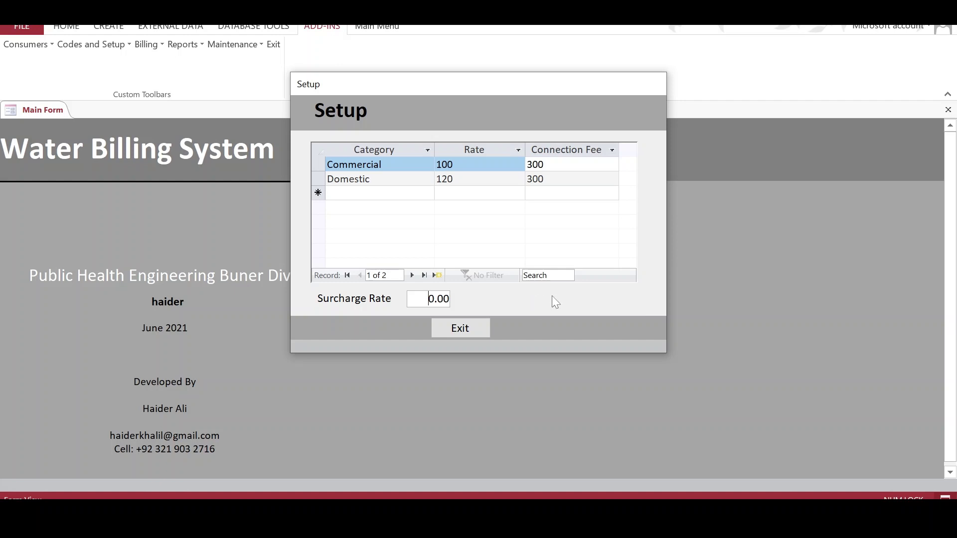
{"action": "left_click", "coordinate": [463, 329]}
- Review the user accounts, stepping through to the last user record, then close the form
{"action": "left_click", "coordinate": [248, 47]}
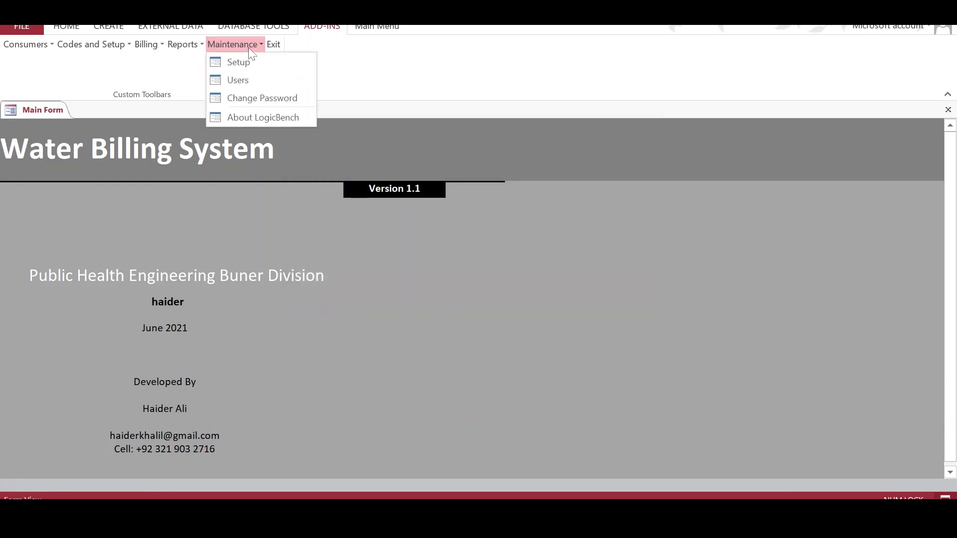
{"action": "left_click", "coordinate": [240, 81]}
{"action": "left_click", "coordinate": [405, 311]}
{"action": "left_click", "coordinate": [406, 311]}
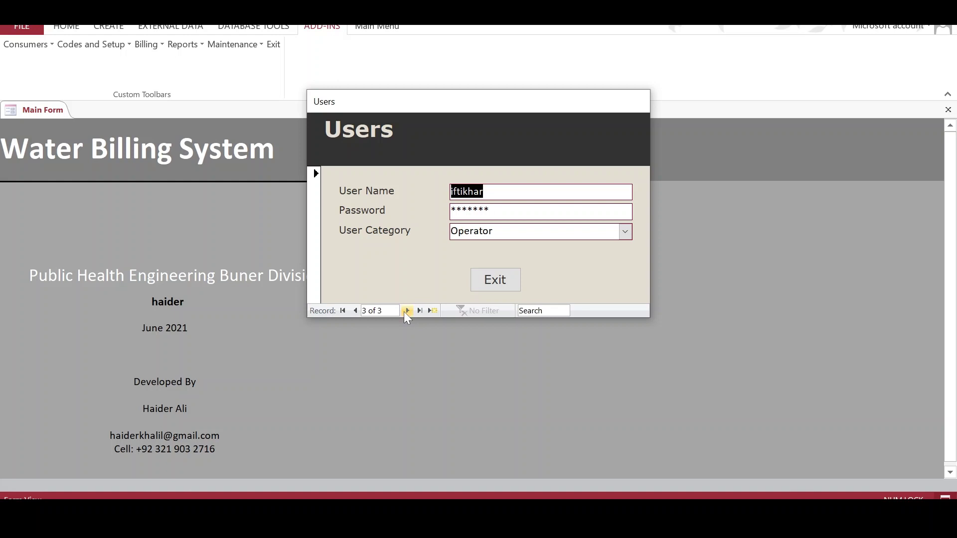
{"action": "left_click", "coordinate": [486, 280]}
- Browse the Sub Divisions list, showing its single MARDAN record, then close it
{"action": "left_click", "coordinate": [238, 43]}
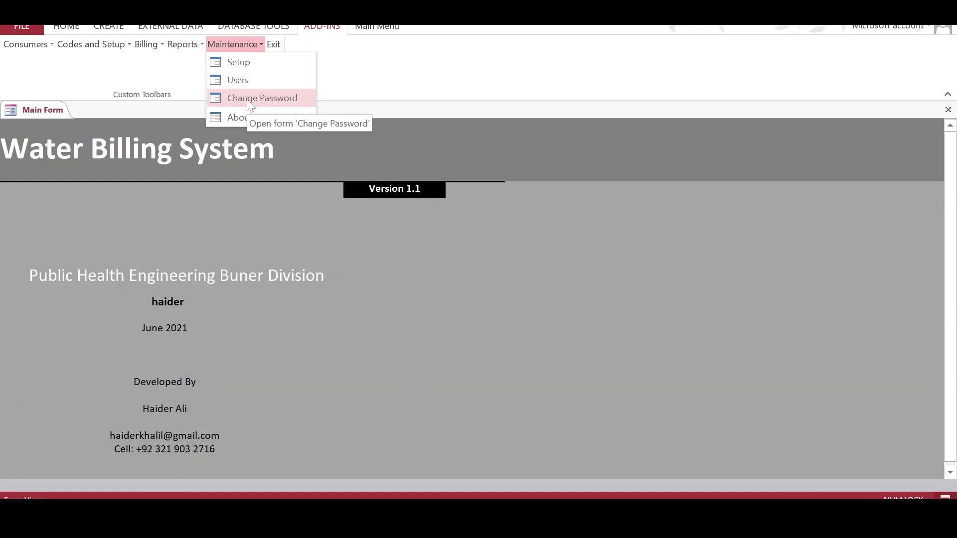
{"action": "left_click", "coordinate": [38, 47]}
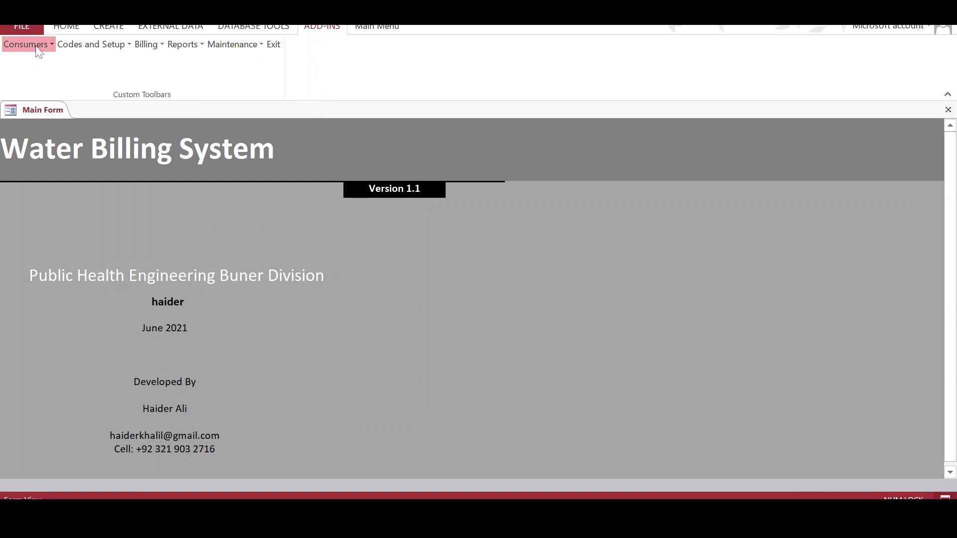
{"action": "left_click", "coordinate": [86, 46]}
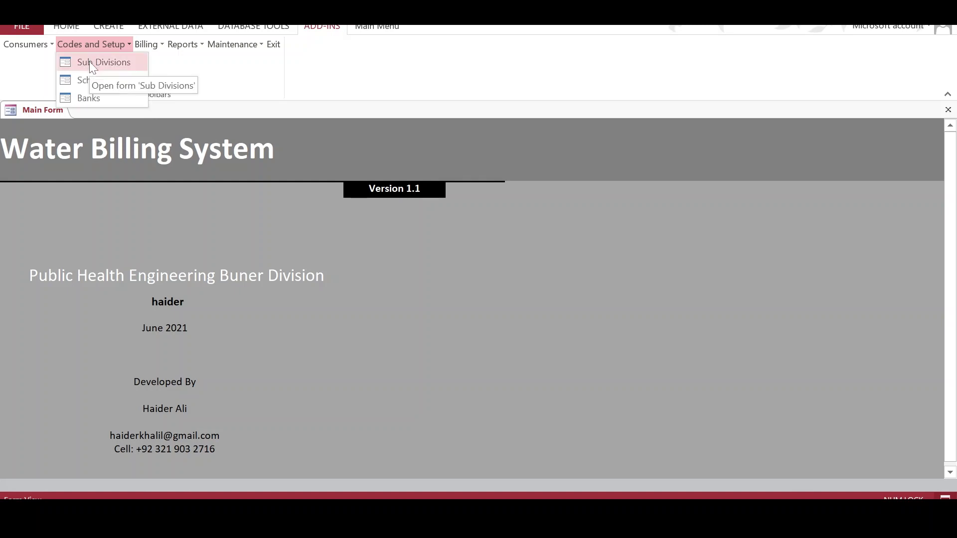
{"action": "left_click", "coordinate": [89, 61]}
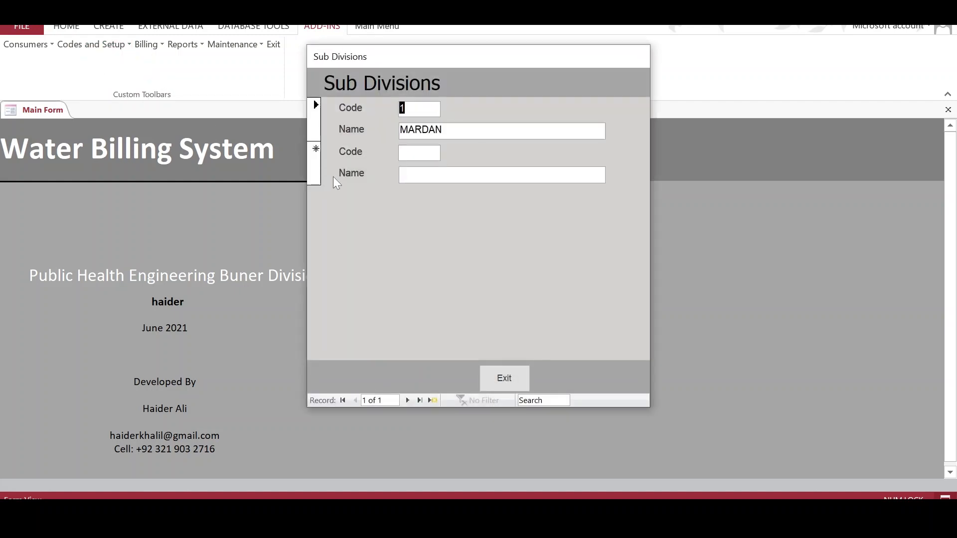
{"action": "left_click", "coordinate": [407, 400]}
{"action": "left_click", "coordinate": [355, 400]}
{"action": "left_click", "coordinate": [506, 379]}
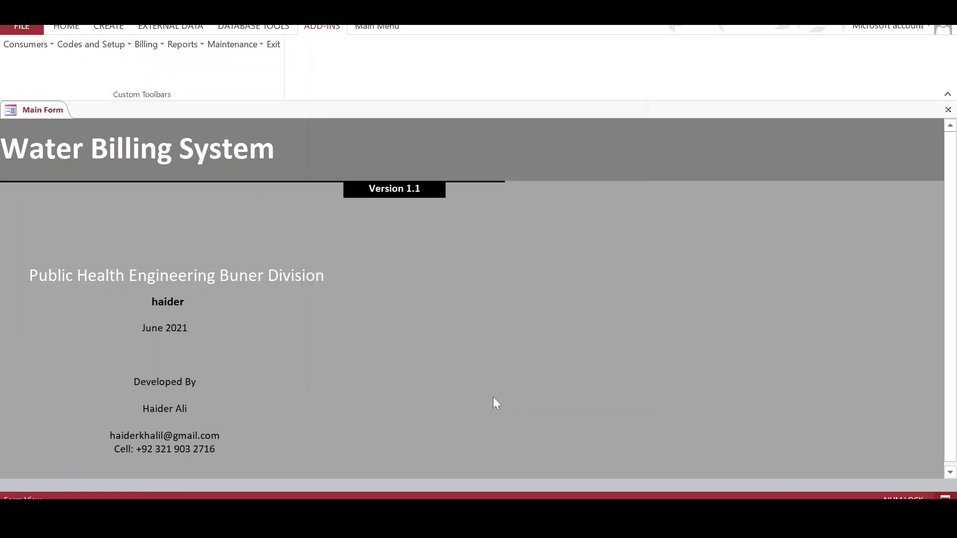
{"action": "left_click", "coordinate": [81, 44]}
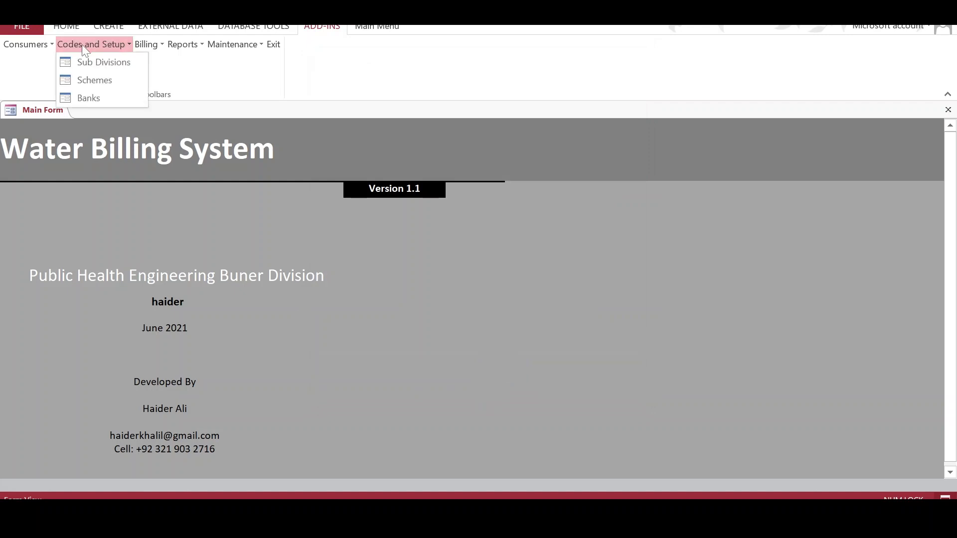
{"action": "left_click", "coordinate": [95, 81]}
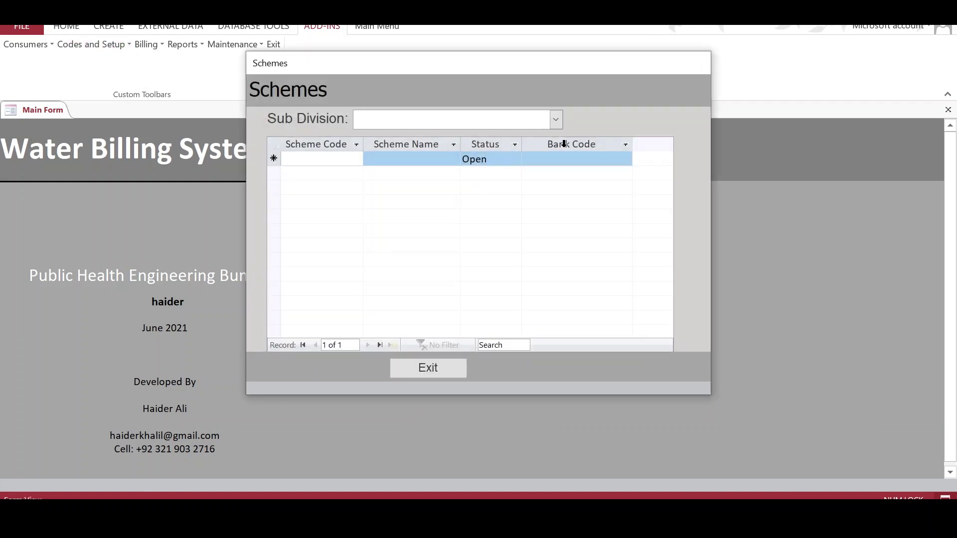
{"action": "left_click", "coordinate": [555, 120]}
{"action": "left_click", "coordinate": [428, 140]}
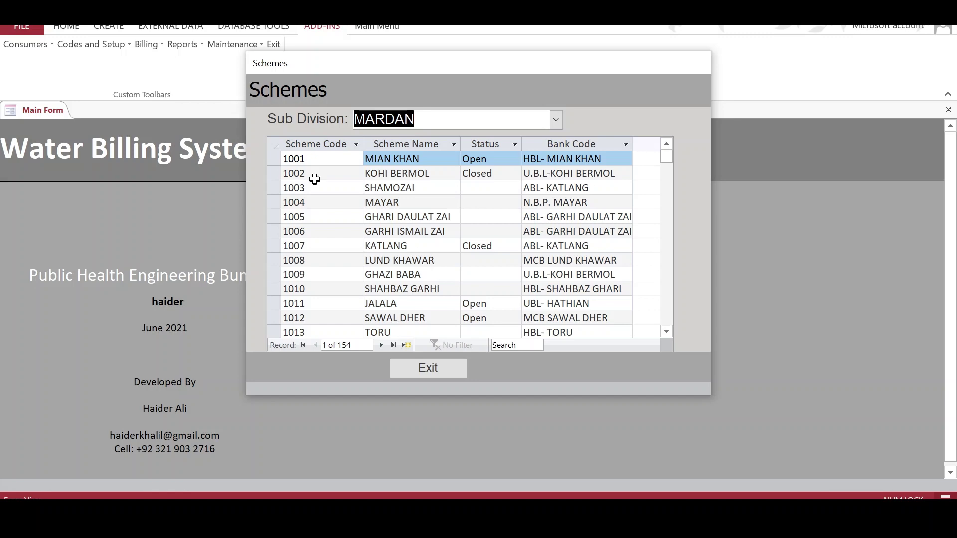
{"action": "left_click", "coordinate": [305, 159]}
{"action": "left_click", "coordinate": [413, 158]}
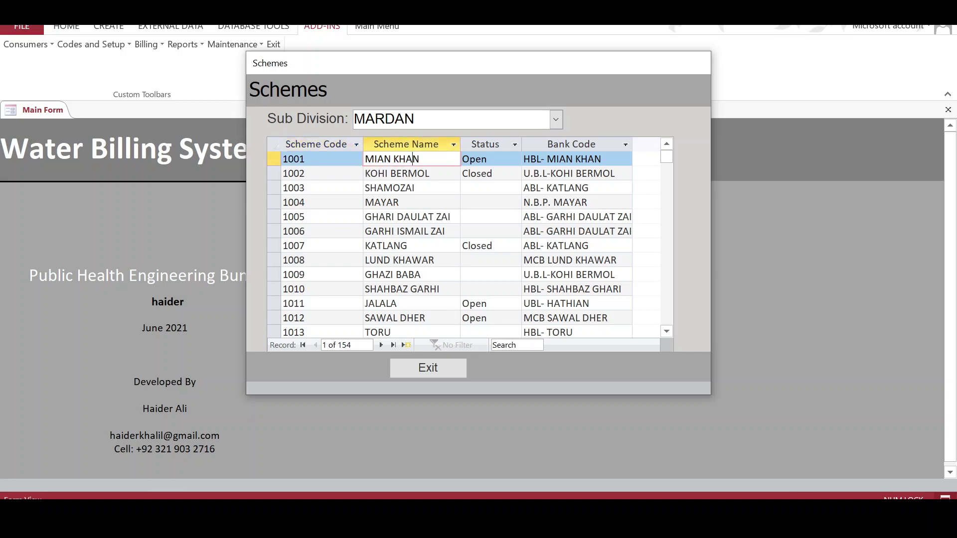
{"action": "left_click", "coordinate": [488, 159]}
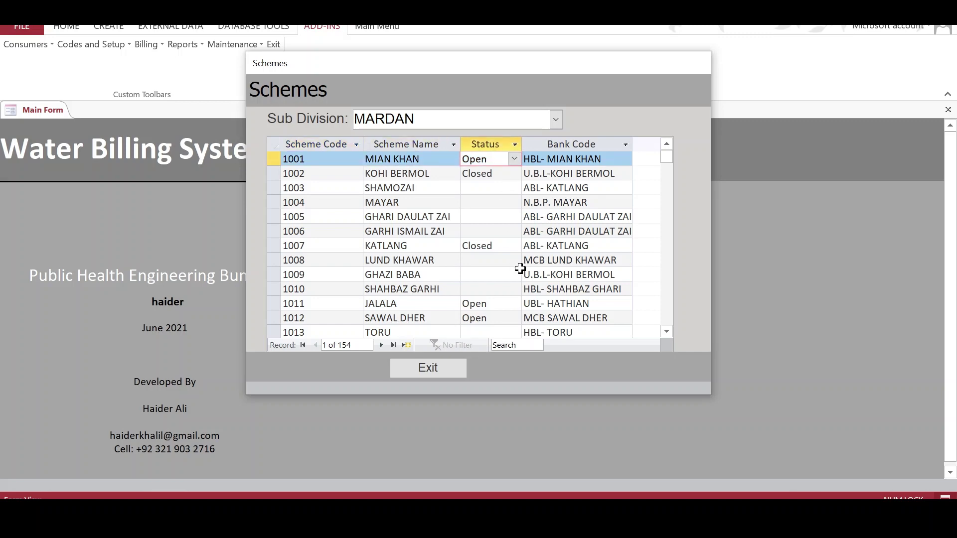
{"action": "left_click", "coordinate": [581, 159]}
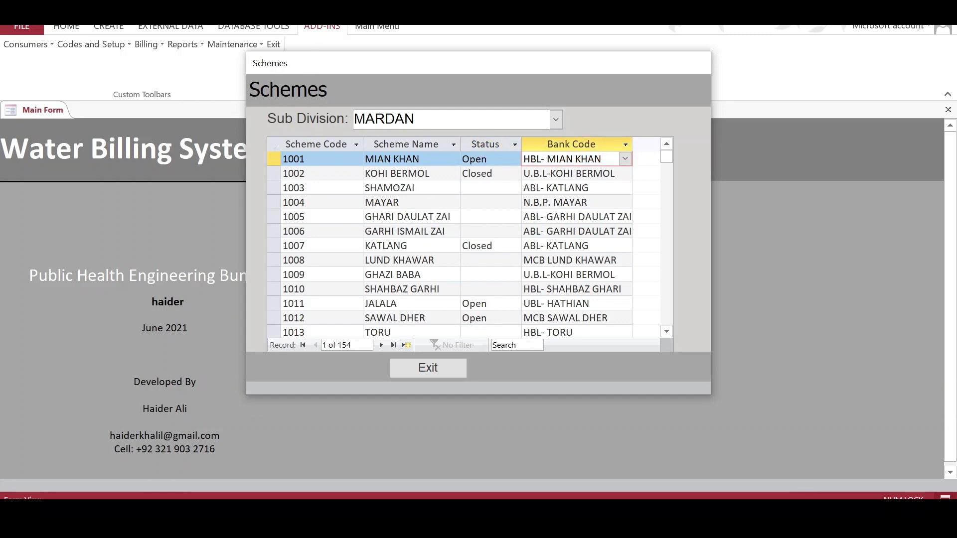
{"action": "scroll", "coordinate": [456, 244], "scroll_direction": "down", "scroll_amount": 3}
{"action": "scroll", "coordinate": [456, 244], "scroll_direction": "down", "scroll_amount": 3}
{"action": "left_click", "coordinate": [427, 368]}
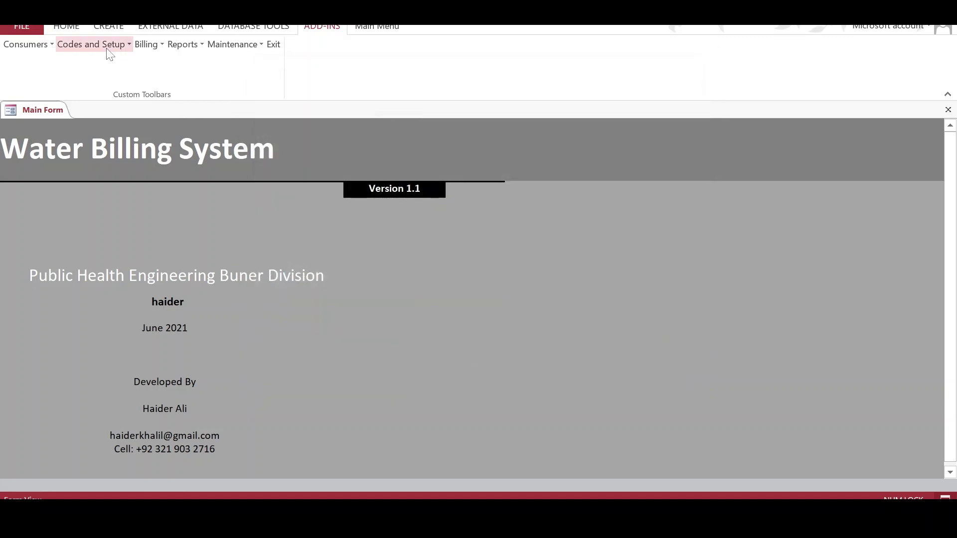
- Scroll through the bank codes list from Codes and Setup, then close the Banks form
{"action": "left_click", "coordinate": [109, 47]}
{"action": "left_click", "coordinate": [106, 94]}
{"action": "scroll", "coordinate": [339, 229], "scroll_direction": "down", "scroll_amount": 2}
{"action": "scroll", "coordinate": [339, 228], "scroll_direction": "up", "scroll_amount": 2}
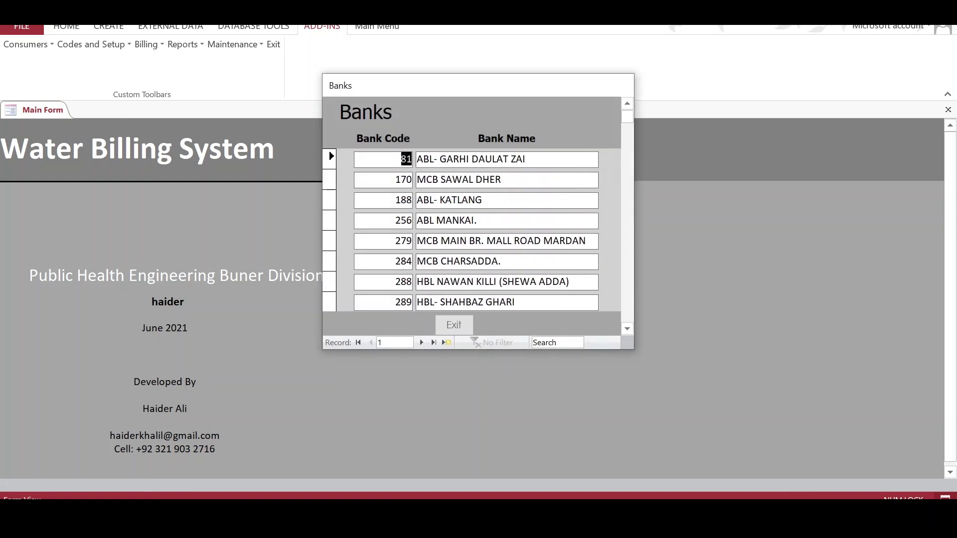
{"action": "left_click", "coordinate": [459, 324]}
{"action": "left_click", "coordinate": [99, 48]}
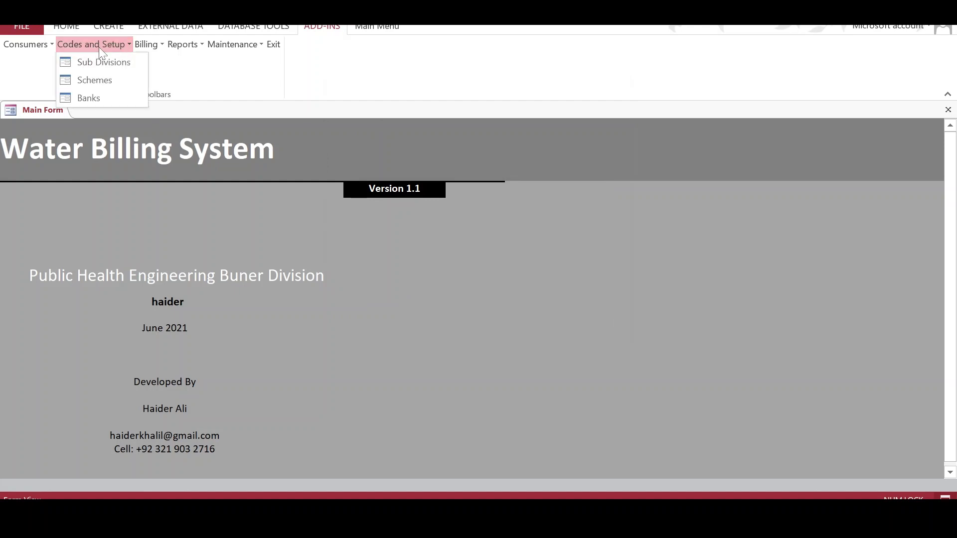
{"action": "mouse_move", "coordinate": [31, 43]}
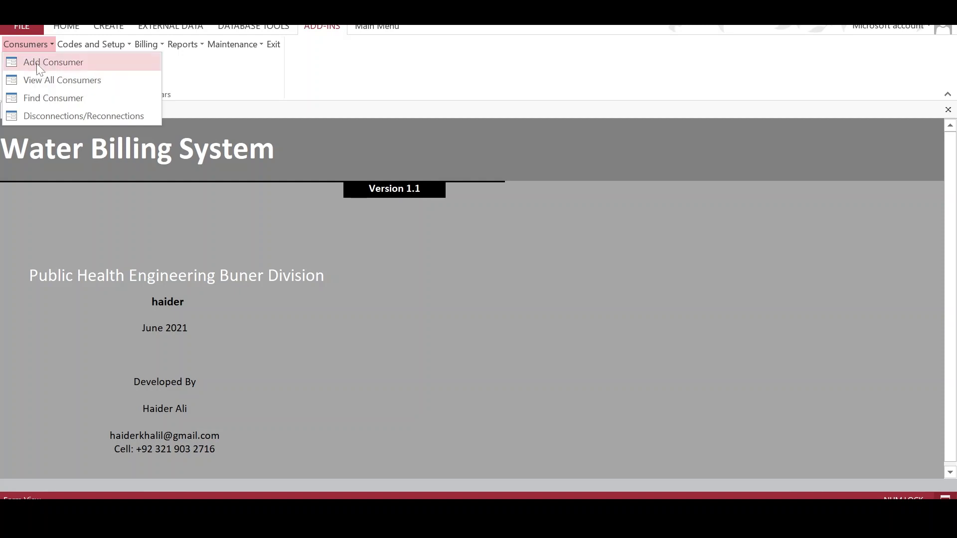
- Start a new consumer record under the AFSAR ABAD scheme
{"action": "left_click", "coordinate": [37, 64]}
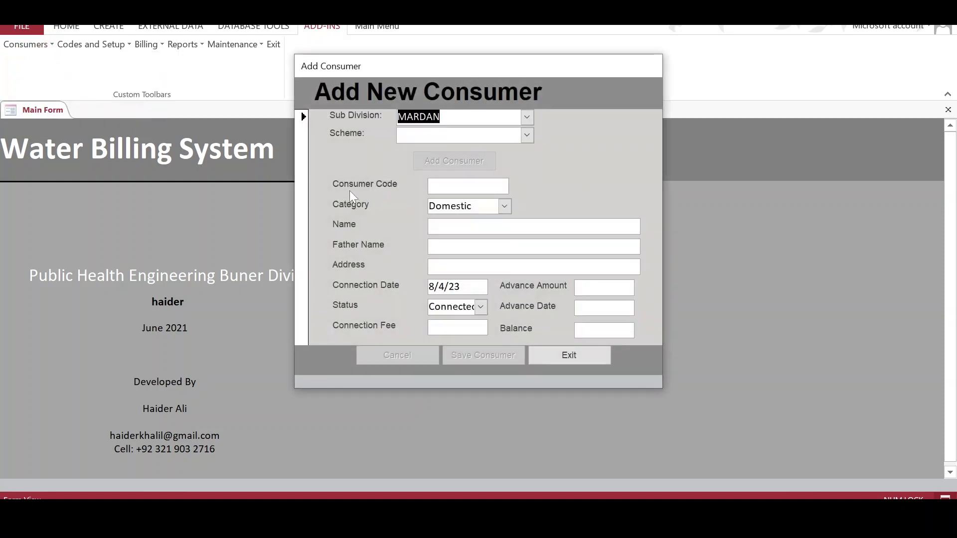
{"action": "left_click", "coordinate": [527, 135]}
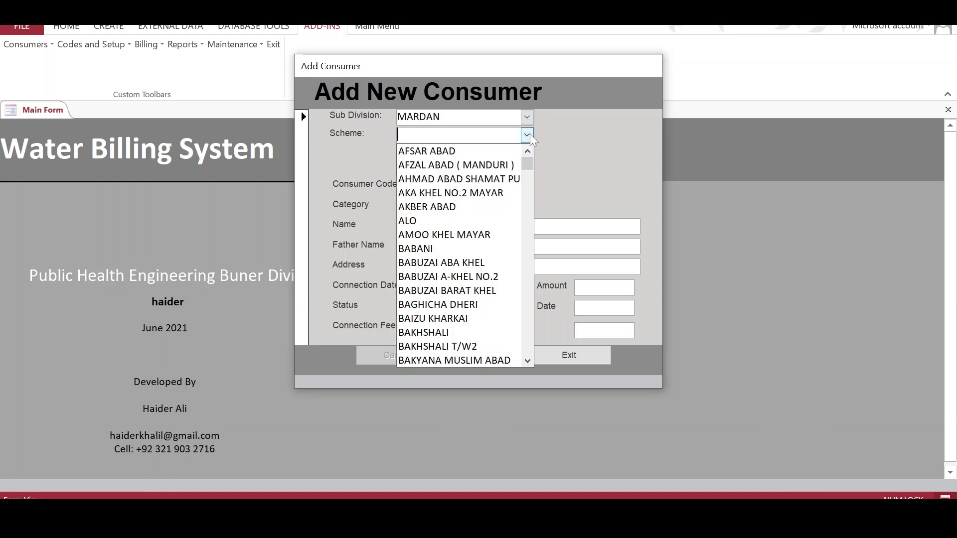
{"action": "left_click", "coordinate": [468, 150]}
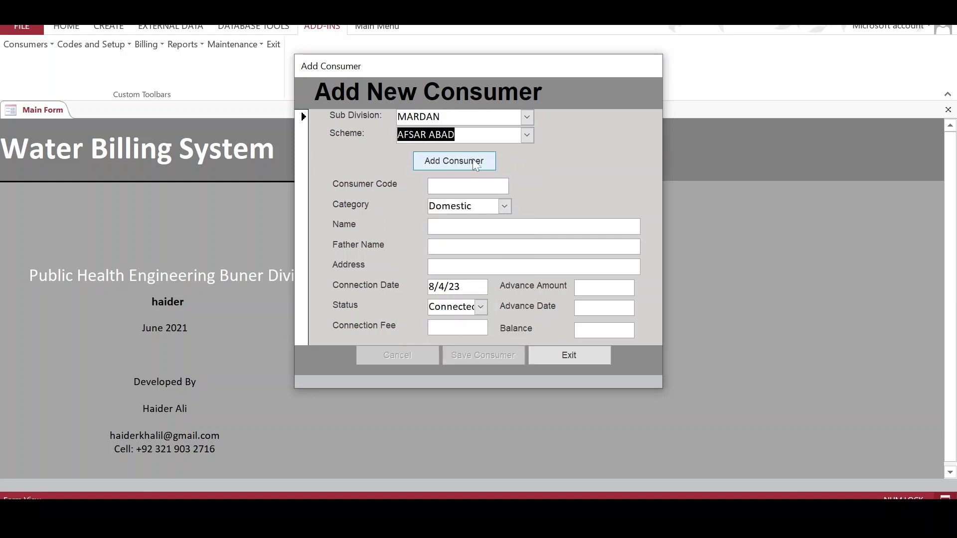
{"action": "left_click", "coordinate": [447, 161]}
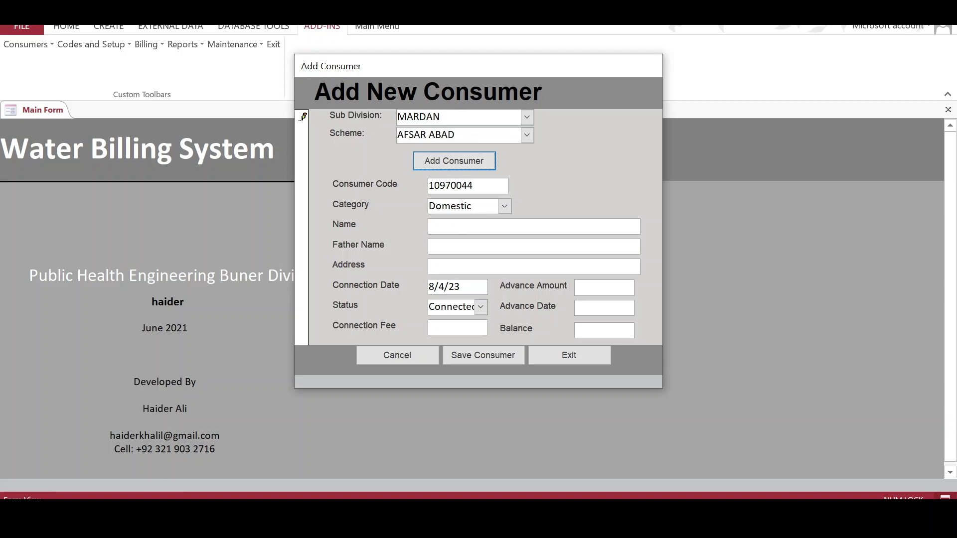
- Check the Category list, keeping Domestic, then cancel the entry and close Add Consumer
{"action": "left_click", "coordinate": [504, 208]}
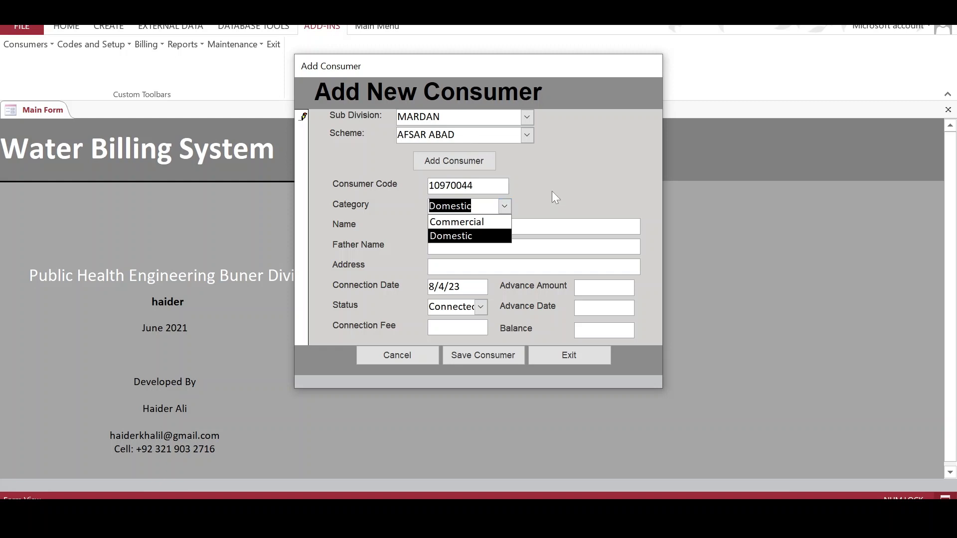
{"action": "left_click", "coordinate": [530, 211]}
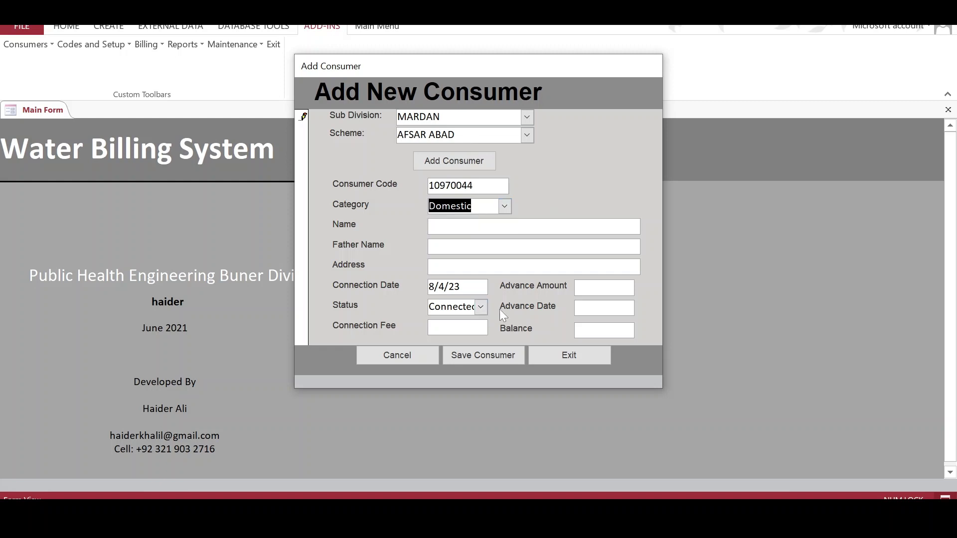
{"action": "left_click", "coordinate": [414, 355]}
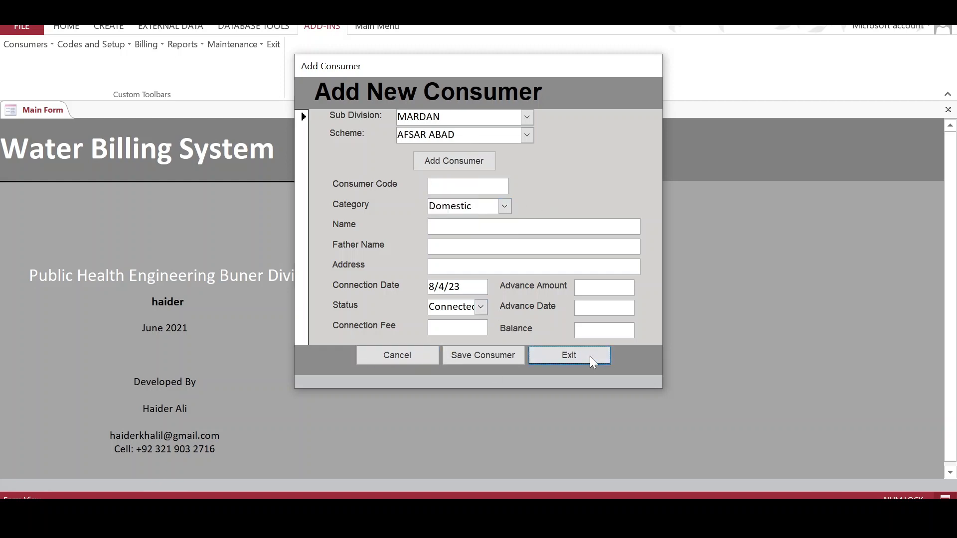
{"action": "left_click", "coordinate": [590, 356]}
{"action": "left_click", "coordinate": [25, 47]}
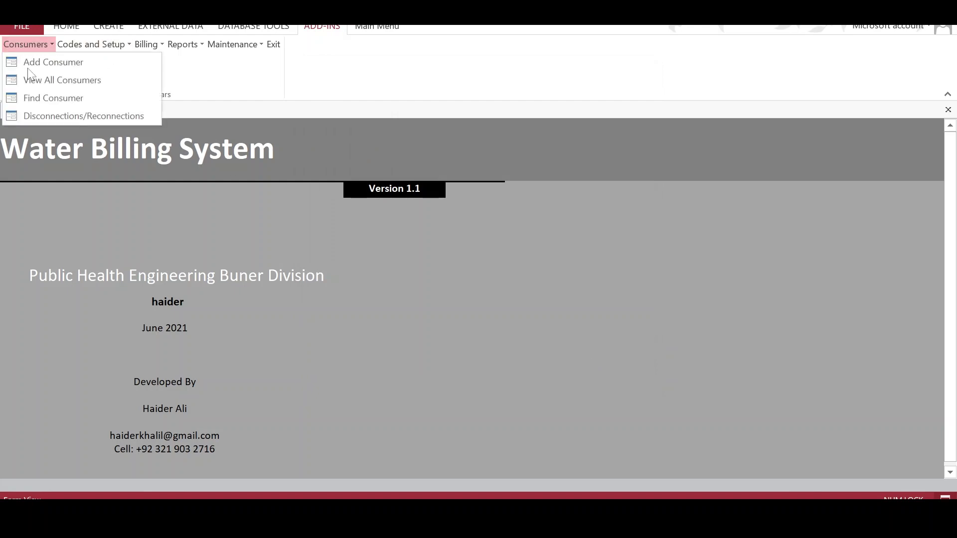
{"action": "left_click", "coordinate": [31, 77]}
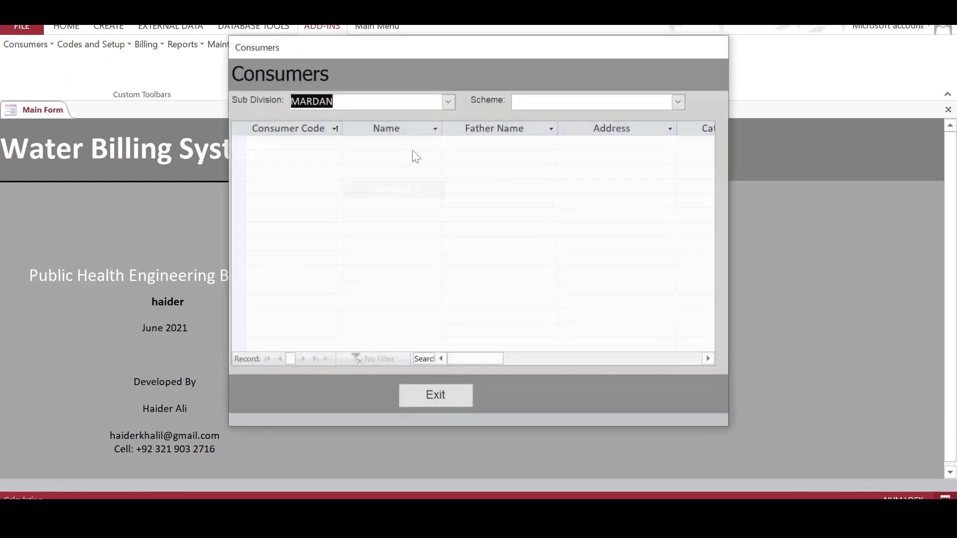
{"action": "left_click", "coordinate": [444, 104]}
{"action": "left_click", "coordinate": [432, 118]}
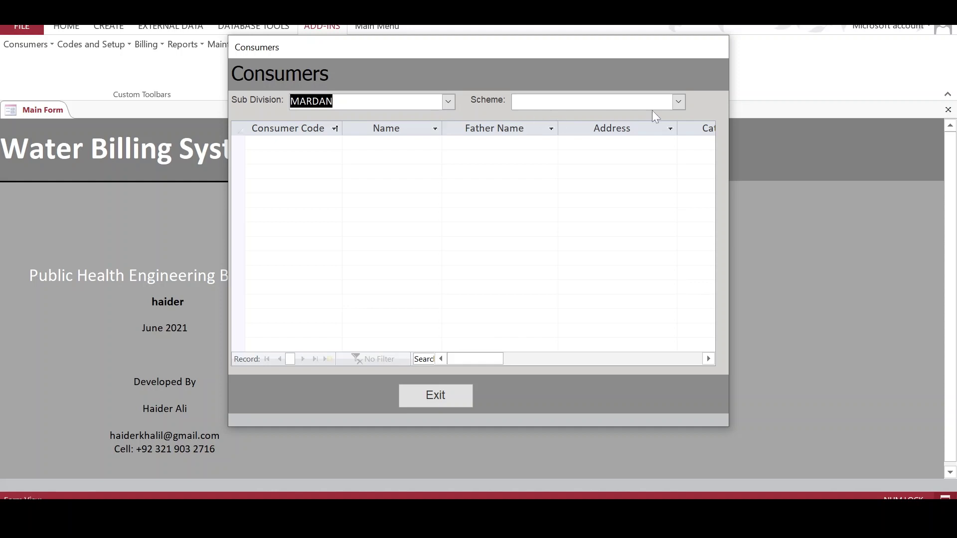
{"action": "left_click", "coordinate": [448, 103]}
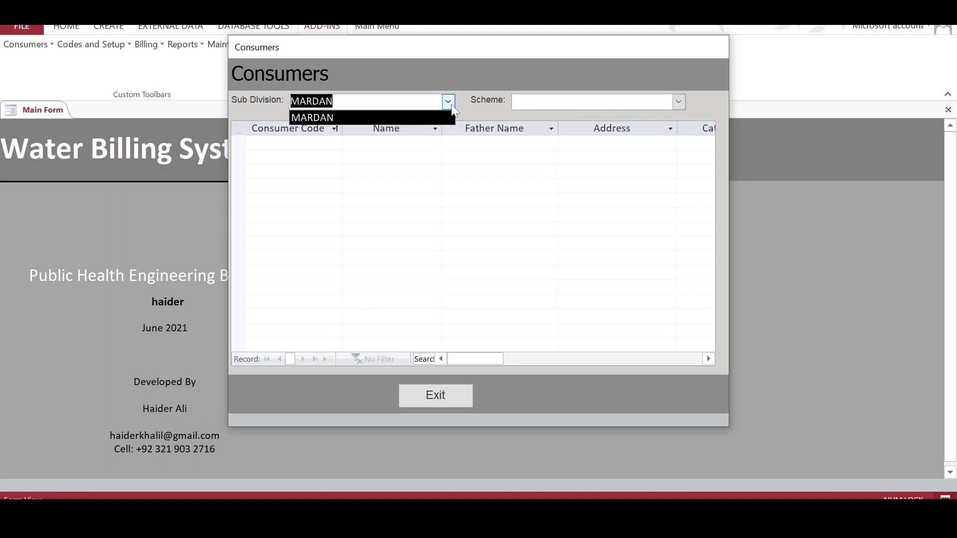
{"action": "left_click", "coordinate": [358, 119]}
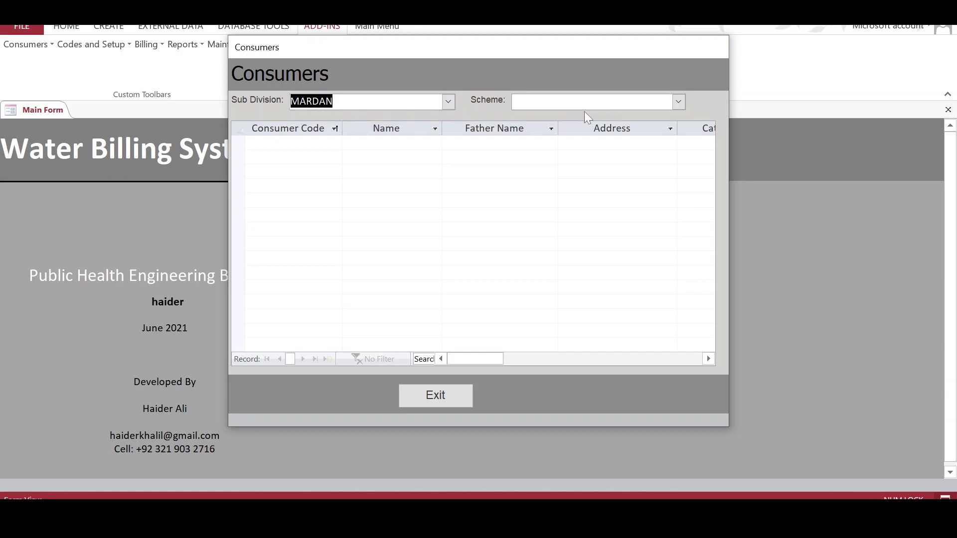
{"action": "left_click", "coordinate": [678, 102]}
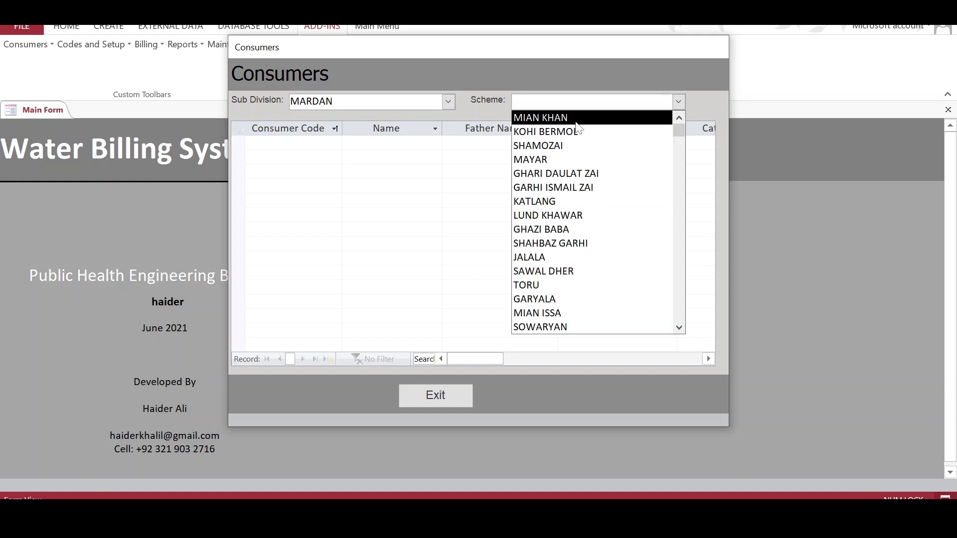
{"action": "left_click", "coordinate": [581, 161]}
{"action": "scroll", "coordinate": [474, 244], "scroll_direction": "down", "scroll_amount": 7}
{"action": "scroll", "coordinate": [474, 244], "scroll_direction": "up", "scroll_amount": 7}
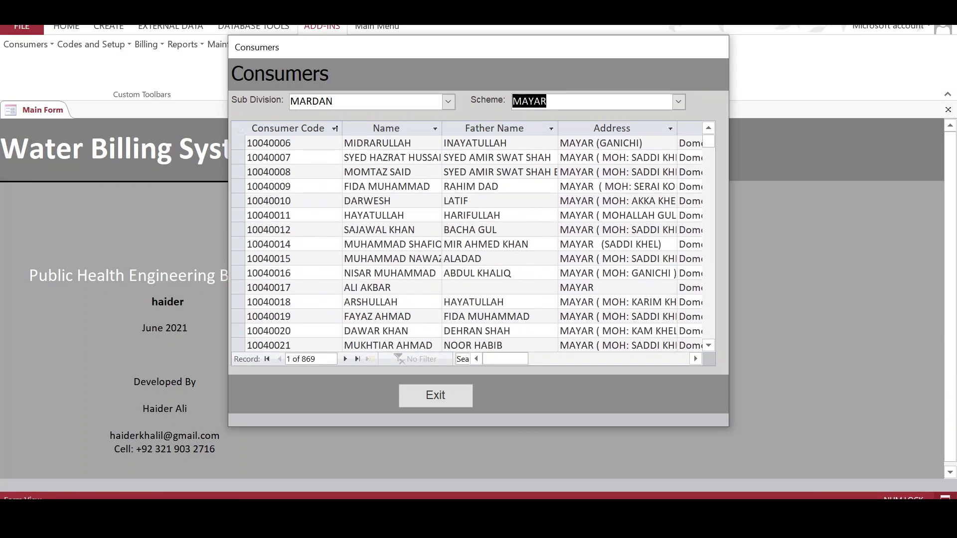
{"action": "scroll", "coordinate": [473, 244], "scroll_direction": "up", "scroll_amount": 1}
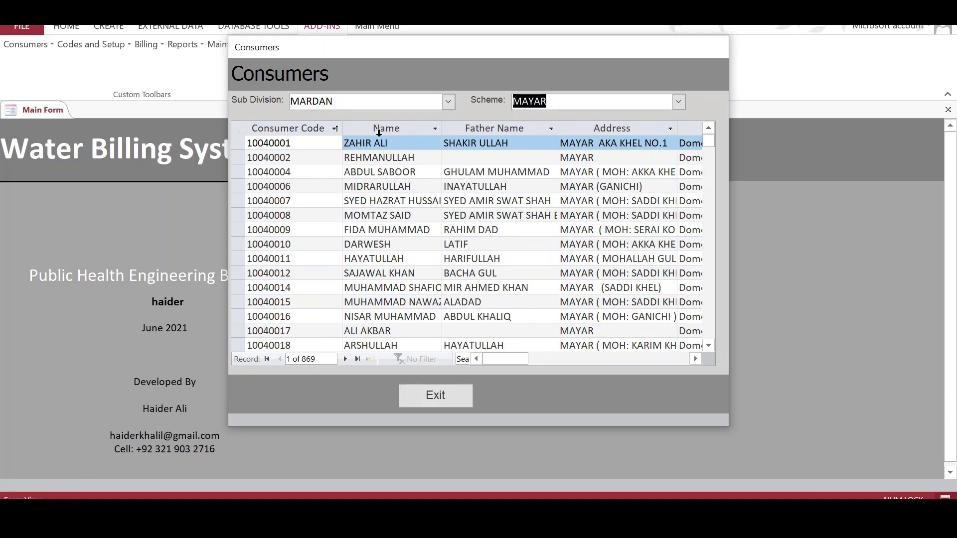
{"action": "left_click", "coordinate": [679, 102]}
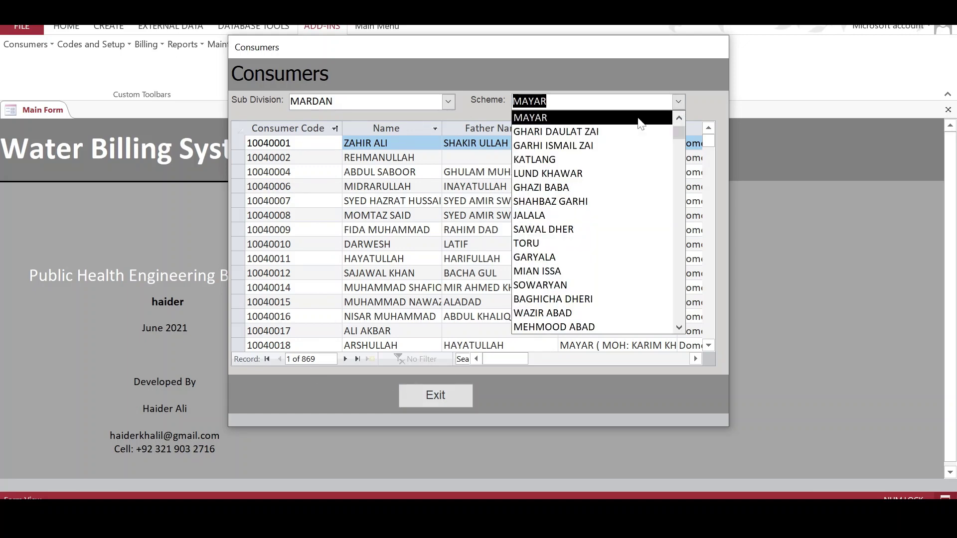
{"action": "left_click", "coordinate": [579, 162]}
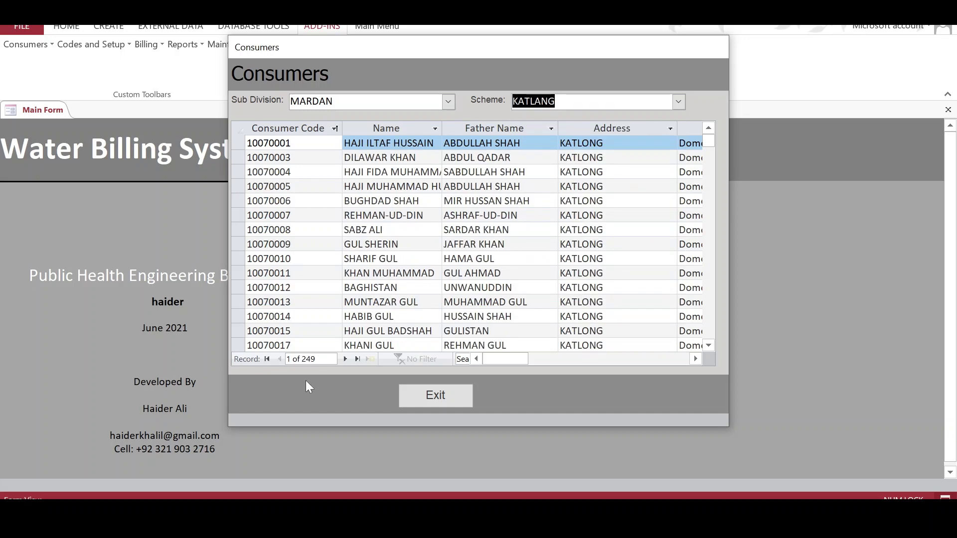
{"action": "scroll", "coordinate": [417, 294], "scroll_direction": "down", "scroll_amount": 5}
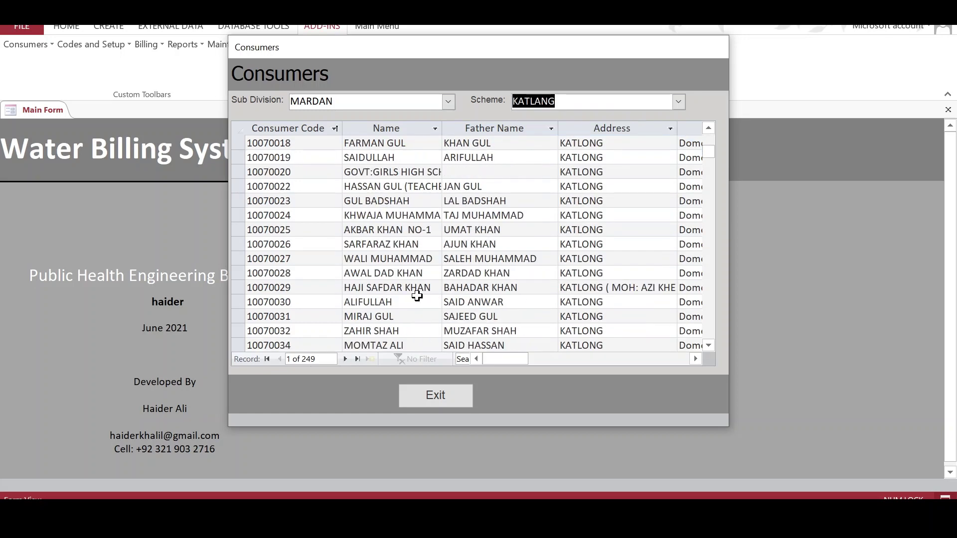
{"action": "left_click", "coordinate": [419, 397]}
{"action": "left_click", "coordinate": [28, 46]}
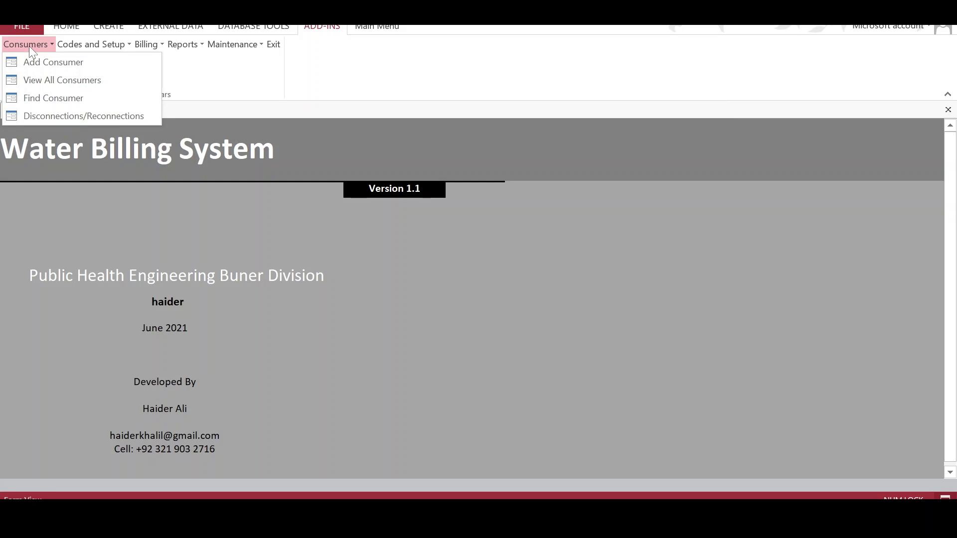
{"action": "left_click", "coordinate": [30, 97]}
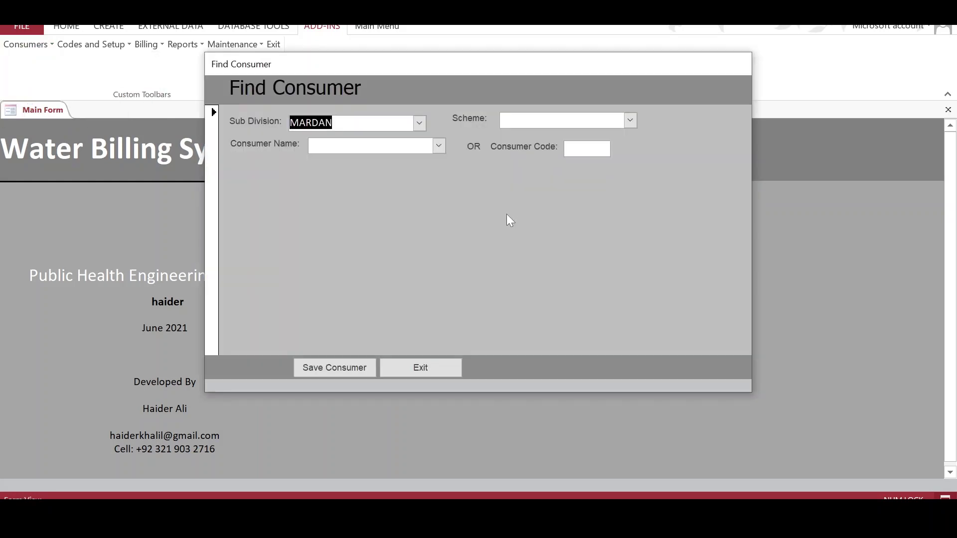
{"action": "left_click", "coordinate": [630, 121]}
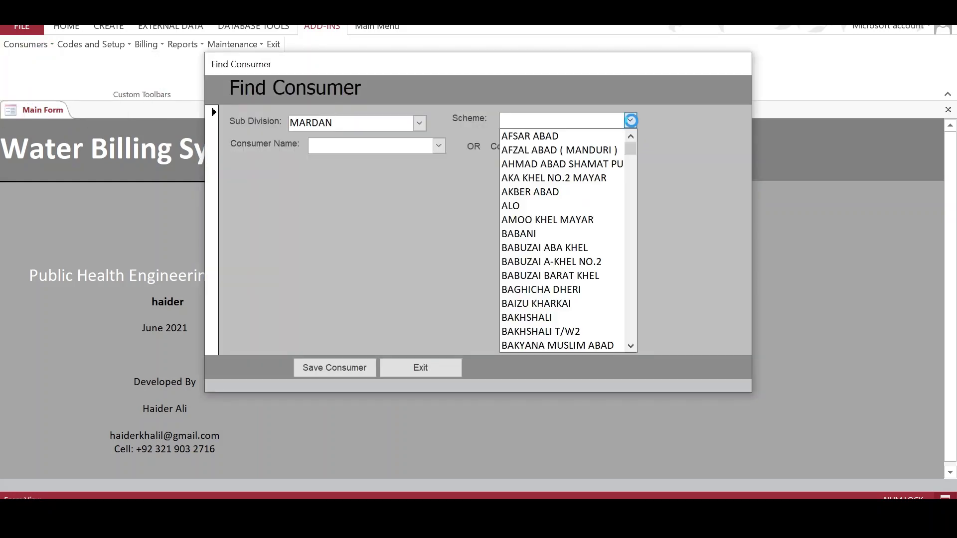
{"action": "left_click", "coordinate": [587, 136]}
{"action": "left_click", "coordinate": [438, 146]}
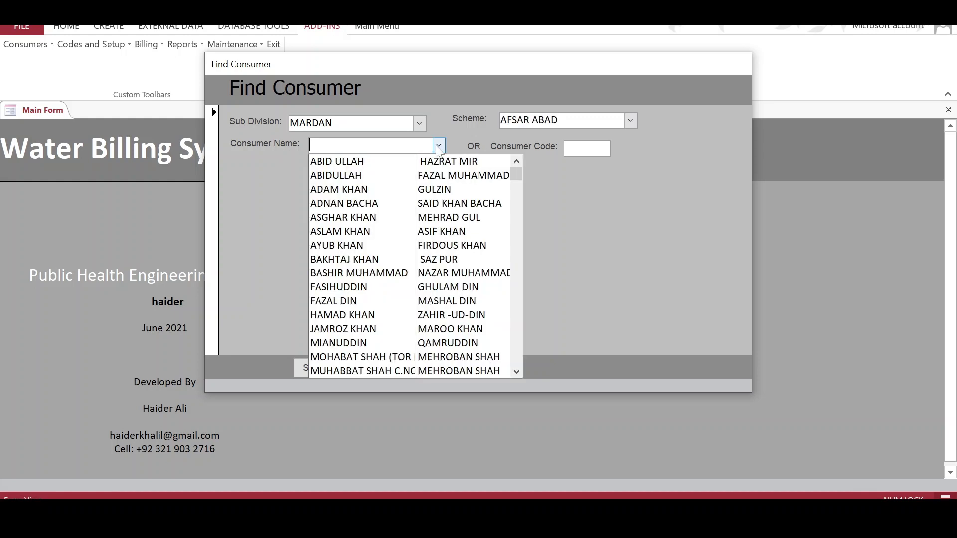
{"action": "scroll", "coordinate": [425, 219], "scroll_direction": "down", "scroll_amount": 1}
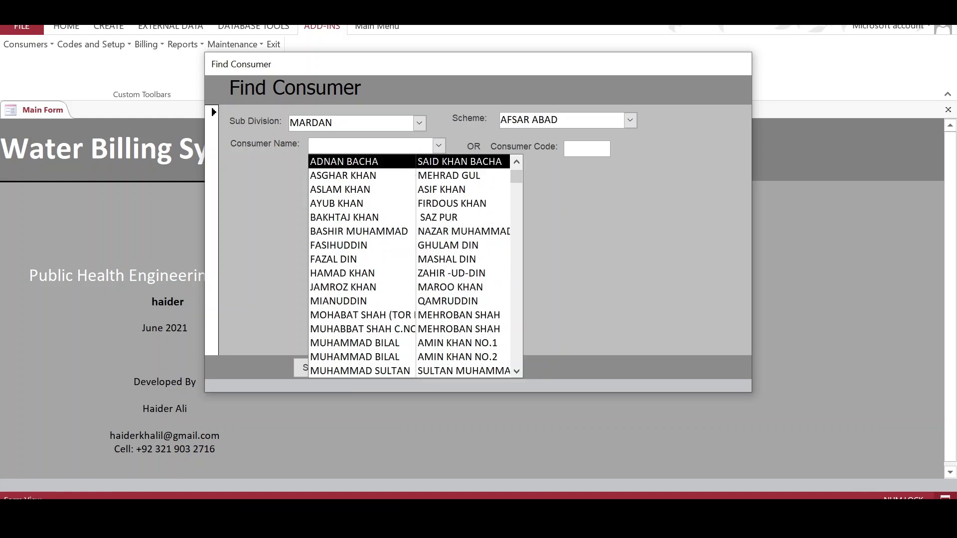
{"action": "type", "text": "d"}
{"action": "left_click", "coordinate": [617, 173]}
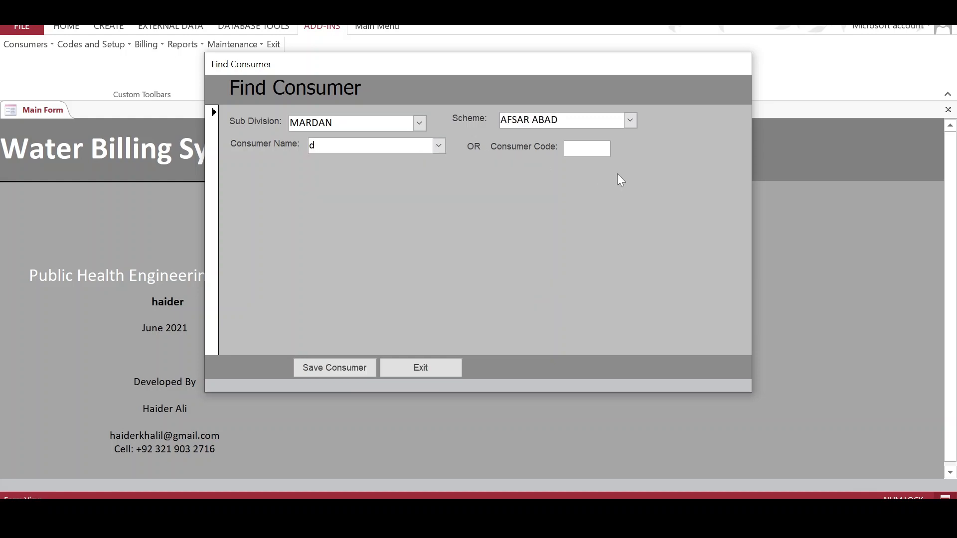
{"action": "left_click", "coordinate": [415, 369]}
{"action": "left_click", "coordinate": [474, 306]}
{"action": "key", "text": "Escape"}
{"action": "key", "text": "Escape"}
{"action": "left_click", "coordinate": [403, 373]}
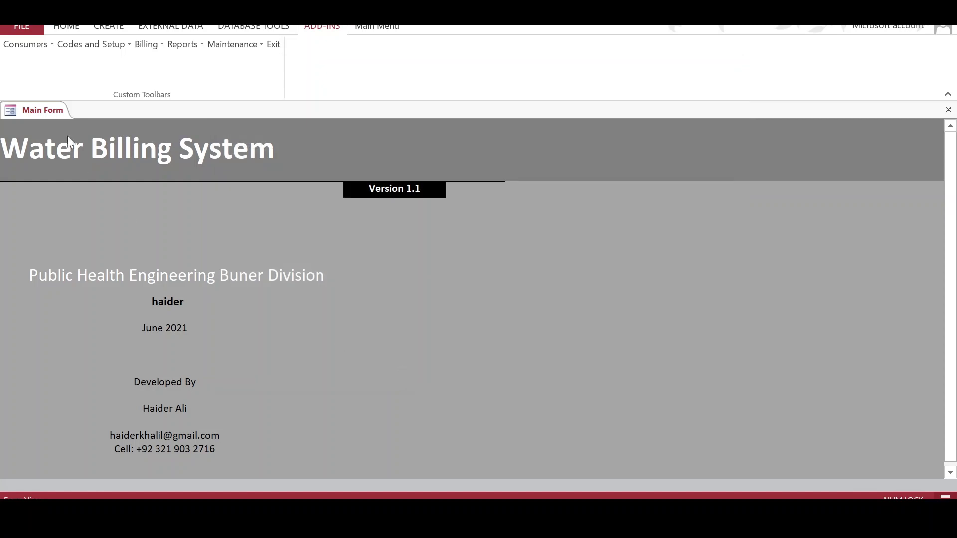
- Open Generate Bills for cycle 46 (1/7/21–30/9/21), dismissing the unauthorized-copy warning
{"action": "left_click", "coordinate": [43, 47]}
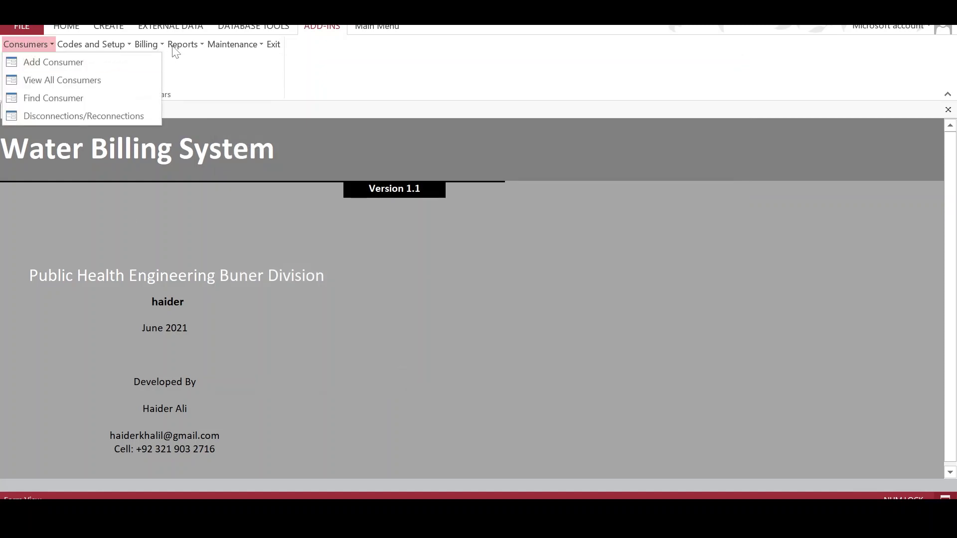
{"action": "left_click", "coordinate": [149, 45]}
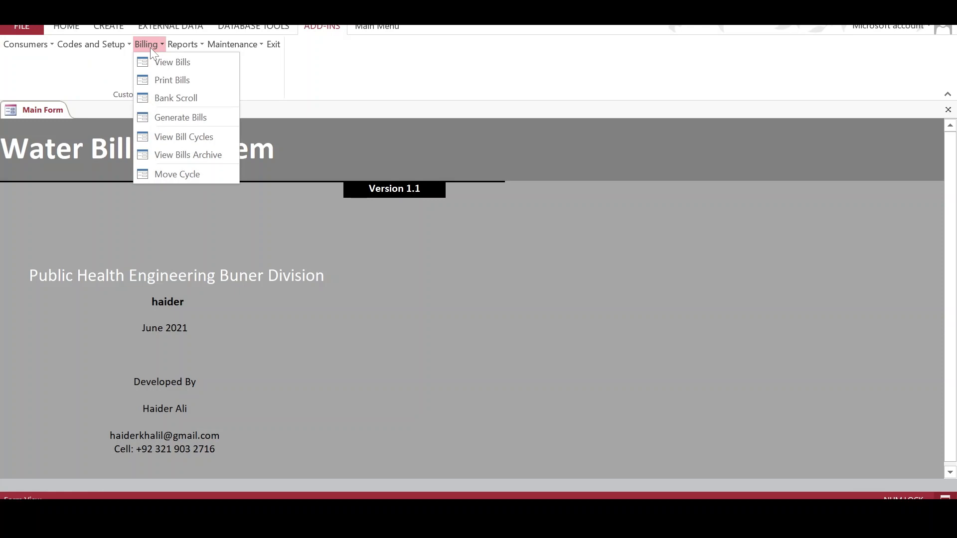
{"action": "left_click", "coordinate": [169, 116]}
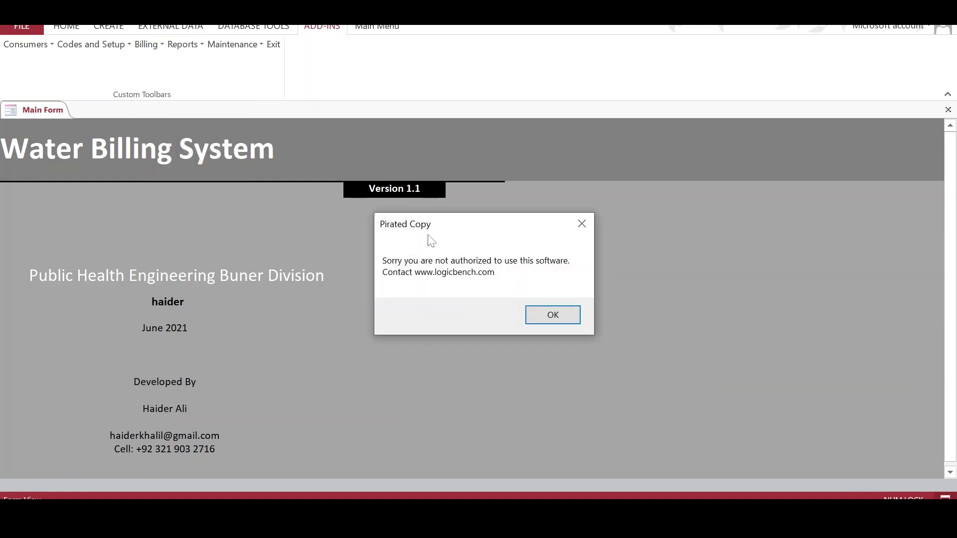
{"action": "left_click", "coordinate": [542, 316]}
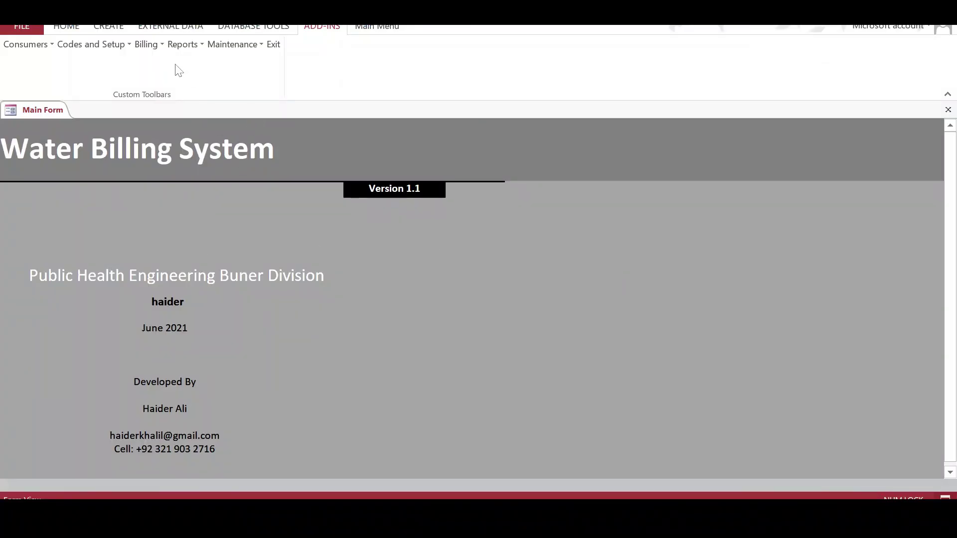
{"action": "left_click", "coordinate": [147, 45]}
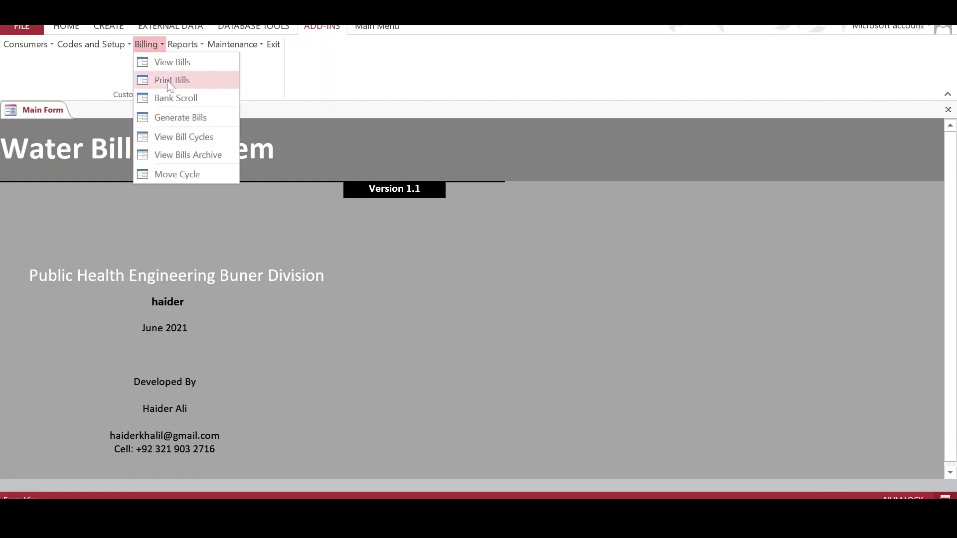
{"action": "left_click", "coordinate": [170, 118]}
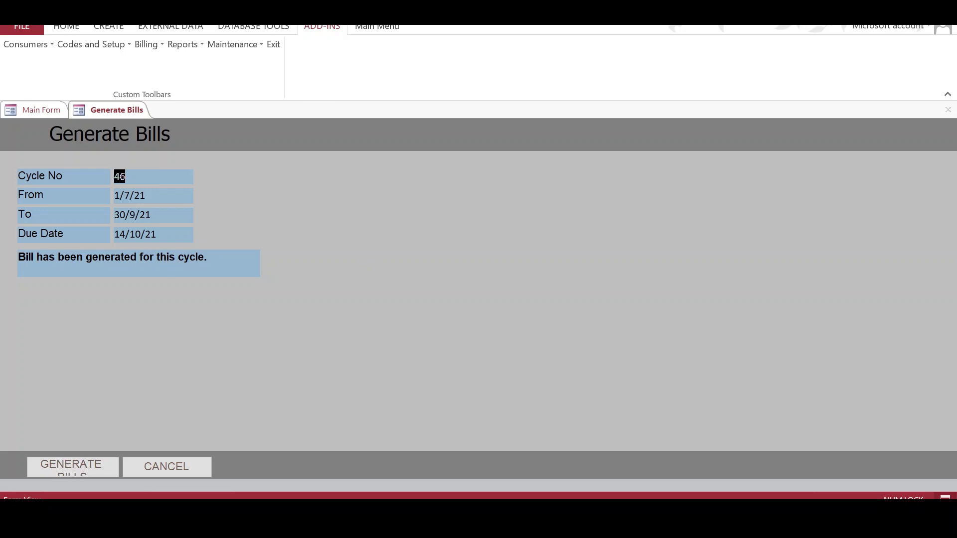
- Review cycle 46's From and To dates, then cancel Generate Bills without generating
{"action": "left_click", "coordinate": [130, 195]}
{"action": "left_click", "coordinate": [151, 215]}
{"action": "left_click", "coordinate": [165, 469]}
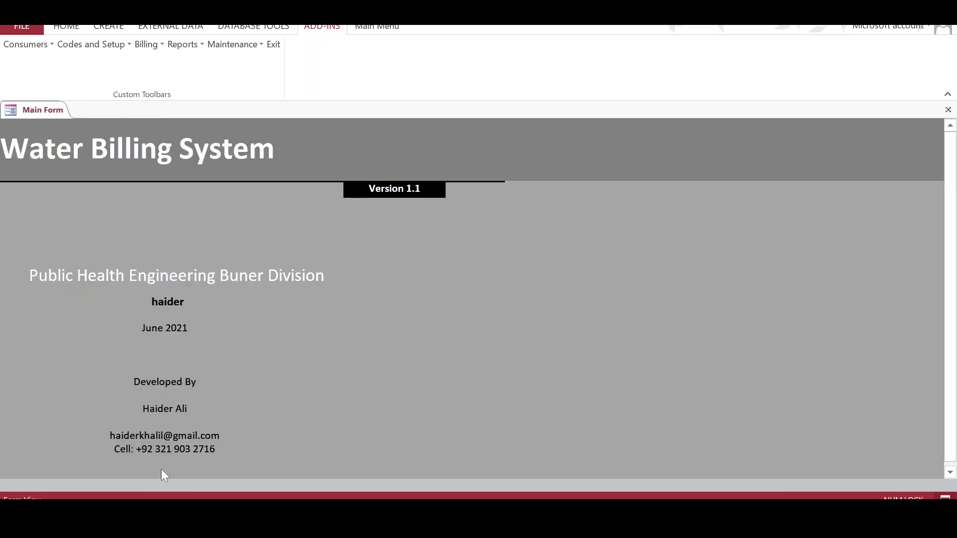
{"action": "left_click", "coordinate": [151, 44]}
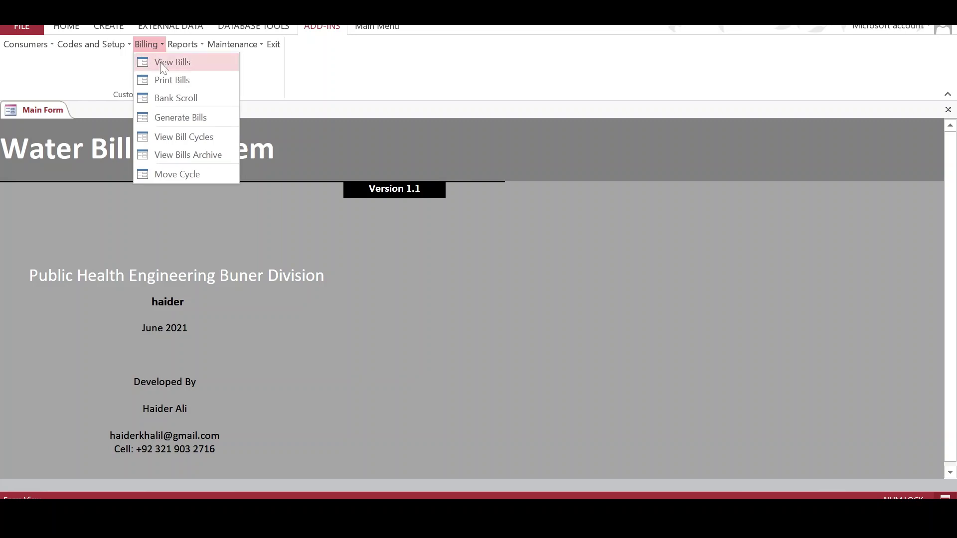
{"action": "left_click", "coordinate": [165, 62]}
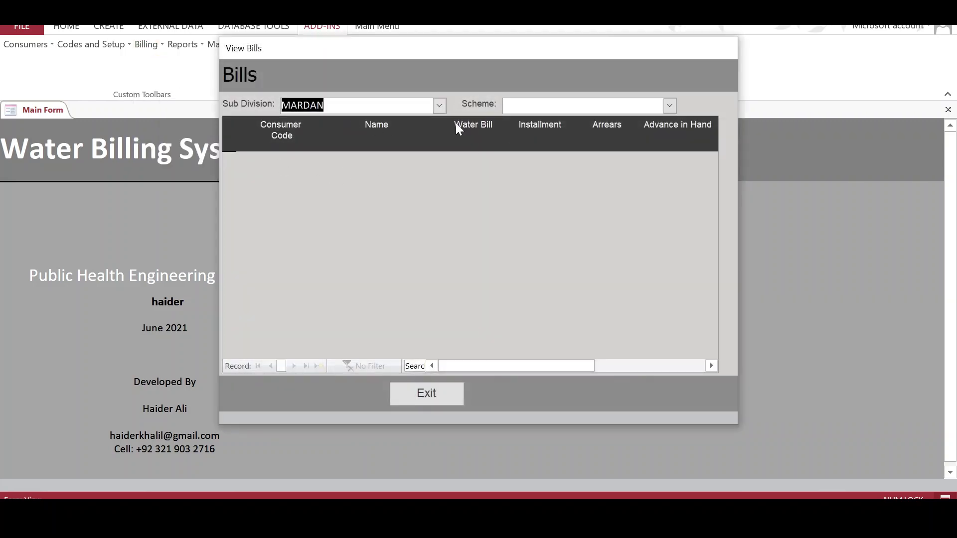
{"action": "left_click", "coordinate": [668, 106]}
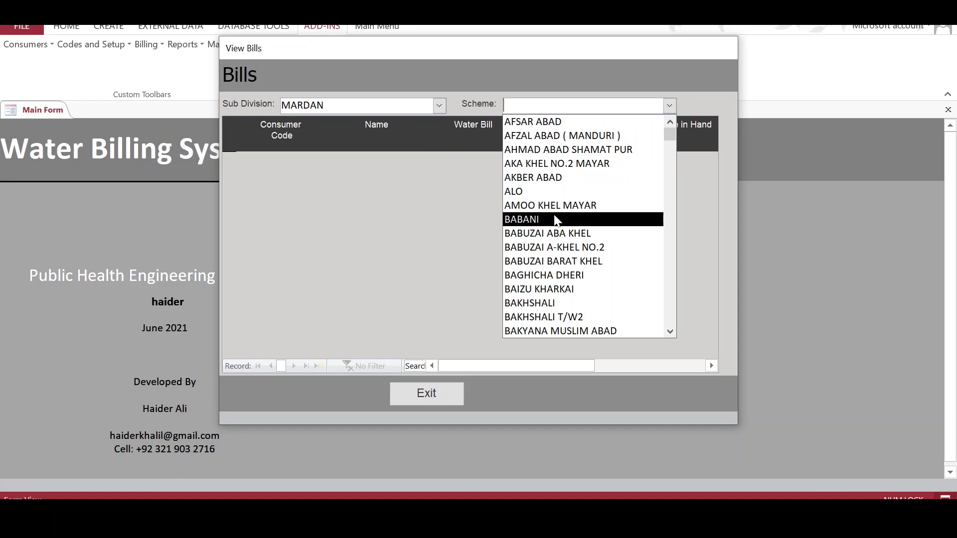
{"action": "left_click", "coordinate": [547, 192]}
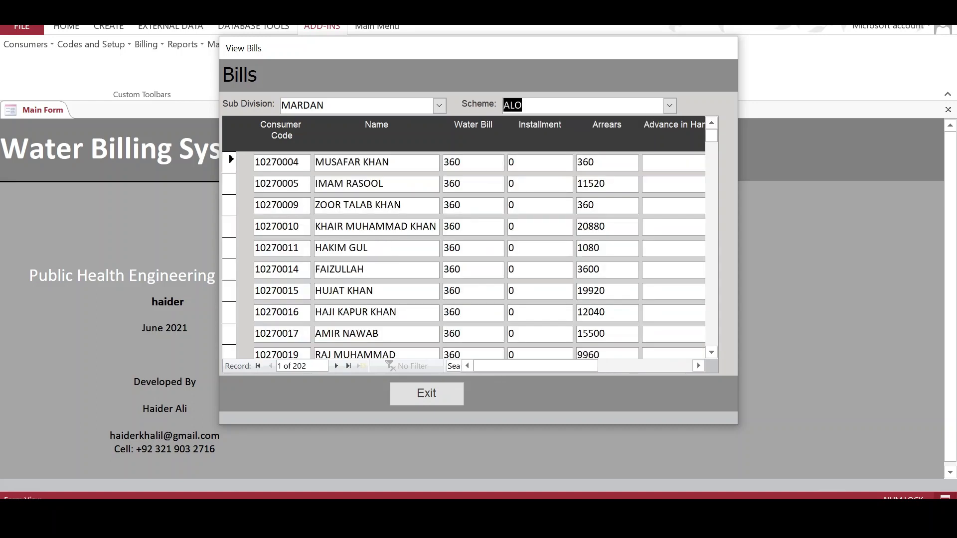
{"action": "left_click", "coordinate": [460, 162]}
{"action": "left_click", "coordinate": [558, 166]}
{"action": "key", "text": "Tab"}
{"action": "key", "text": "Tab"}
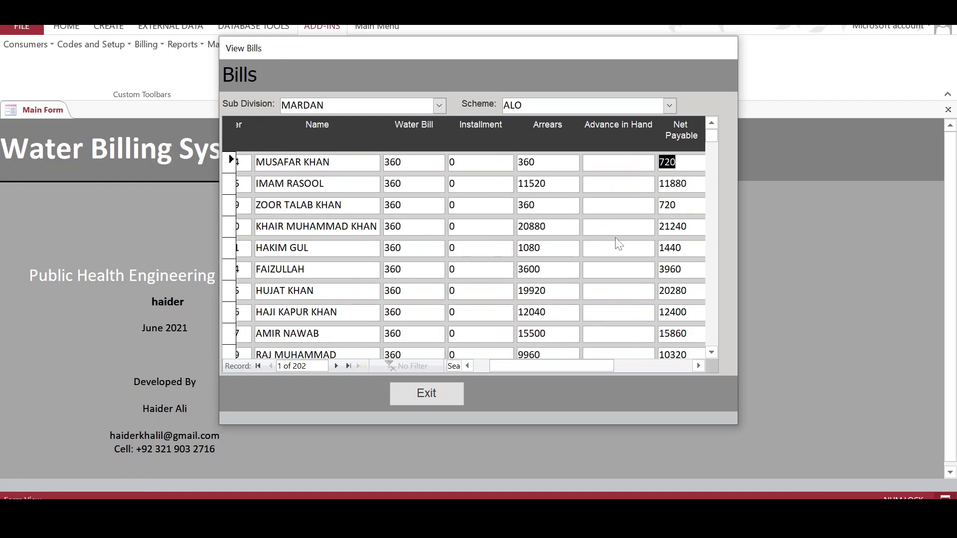
{"action": "key", "text": "Tab"}
{"action": "key", "text": "Tab"}
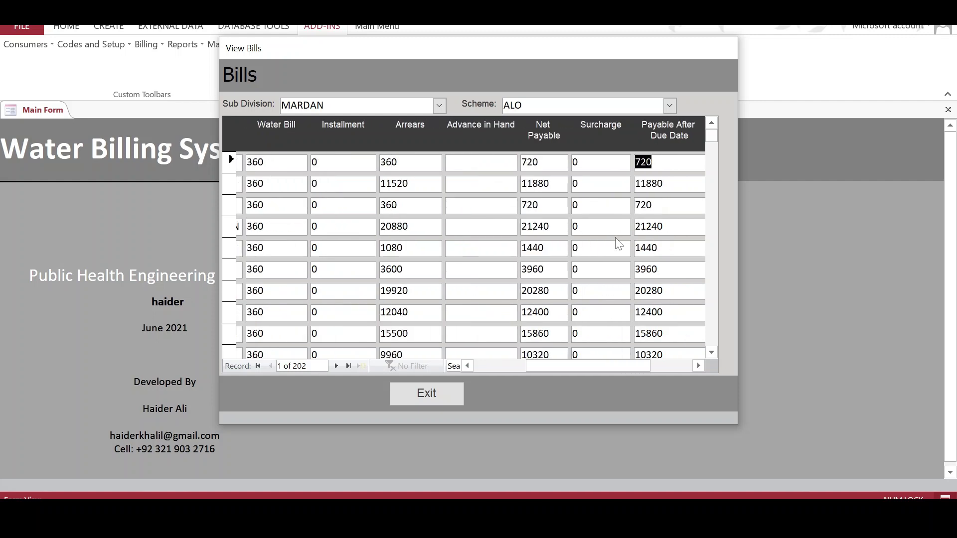
{"action": "key", "text": "Tab"}
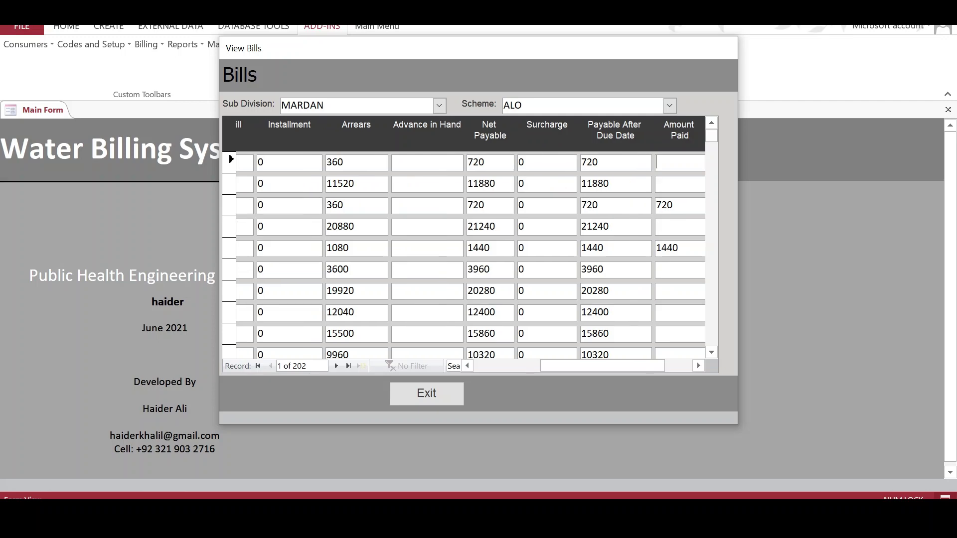
{"action": "key", "text": "Tab"}
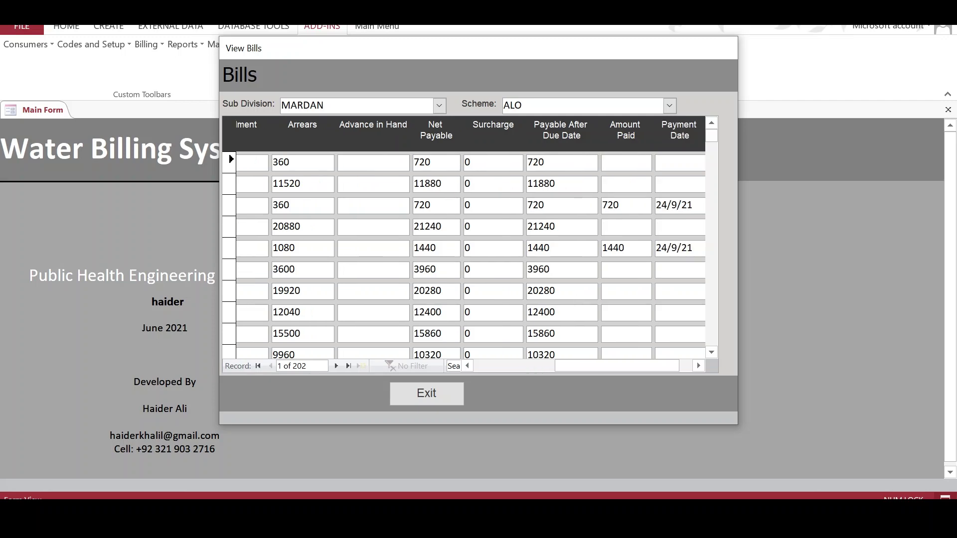
{"action": "key", "text": "Tab"}
{"action": "key", "text": "Tab"}
{"action": "left_click", "coordinate": [423, 392]}
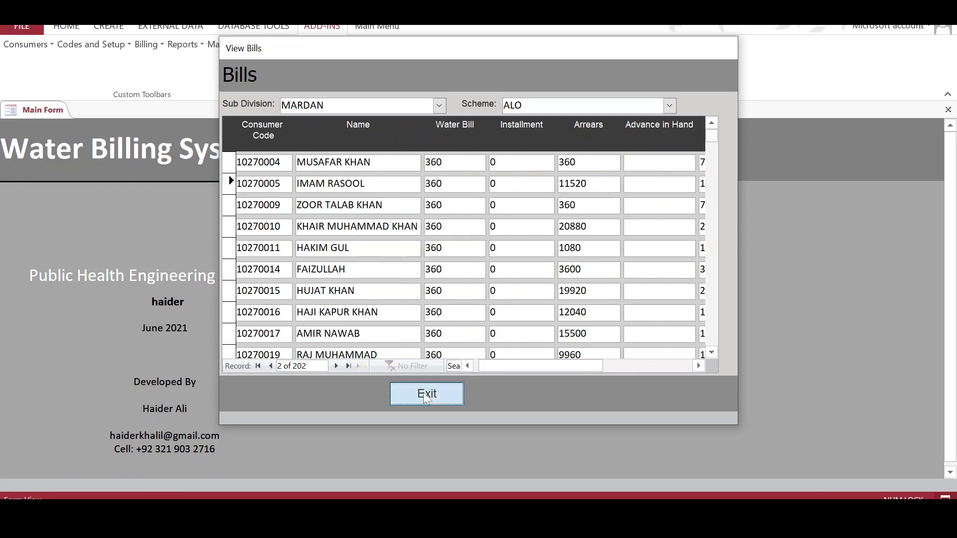
{"action": "left_click", "coordinate": [184, 48]}
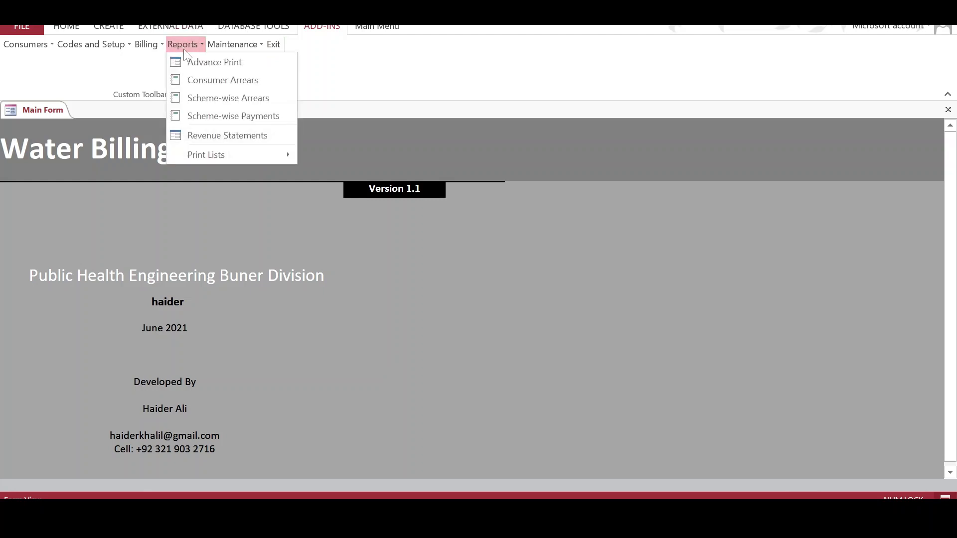
- Open Print Bills and choose the AFSAR ABAD scheme
{"action": "left_click", "coordinate": [146, 45]}
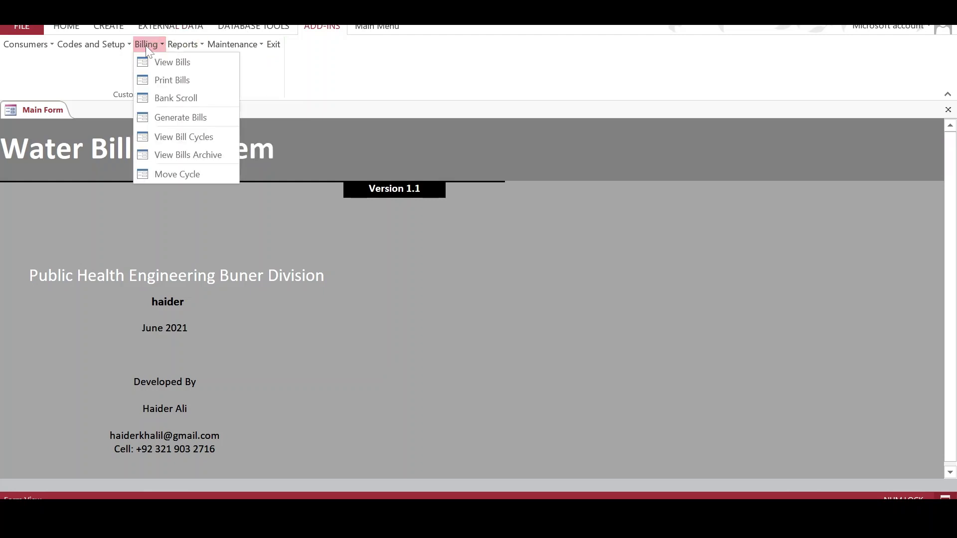
{"action": "left_click", "coordinate": [172, 82]}
{"action": "left_click", "coordinate": [235, 205]}
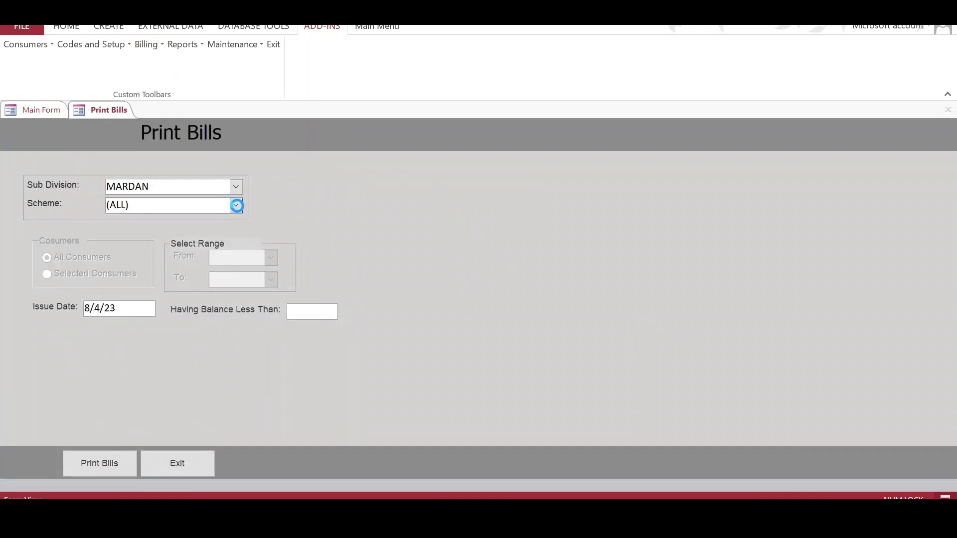
{"action": "left_click", "coordinate": [192, 234]}
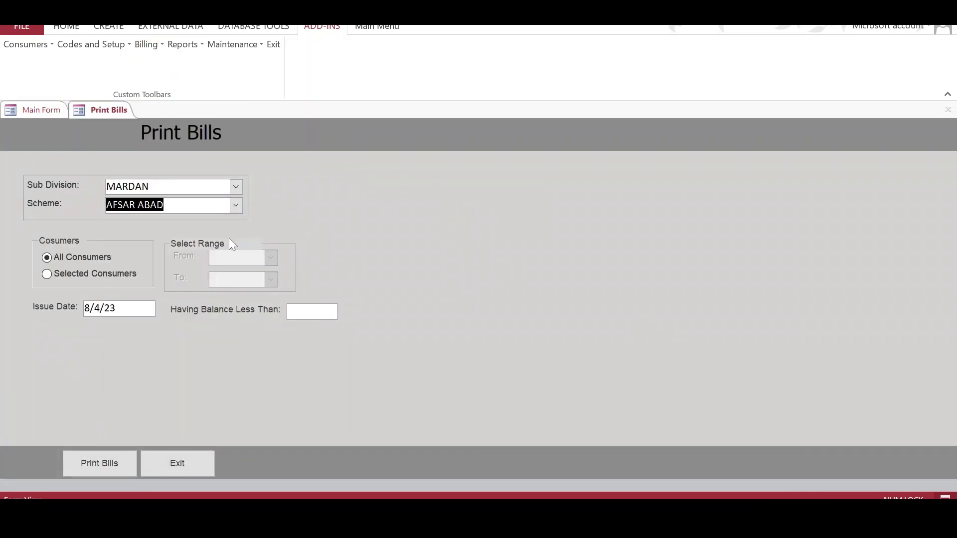
- Limit to consumers 10970001–10970012 with issue date 8/4/23 and preview the bills
{"action": "left_click", "coordinate": [88, 276]}
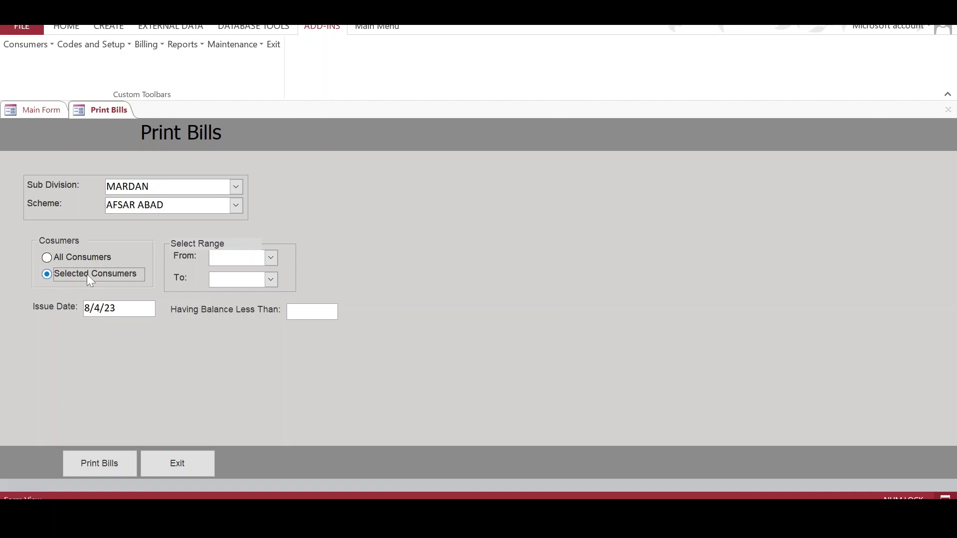
{"action": "left_click", "coordinate": [270, 257]}
{"action": "left_click", "coordinate": [269, 273]}
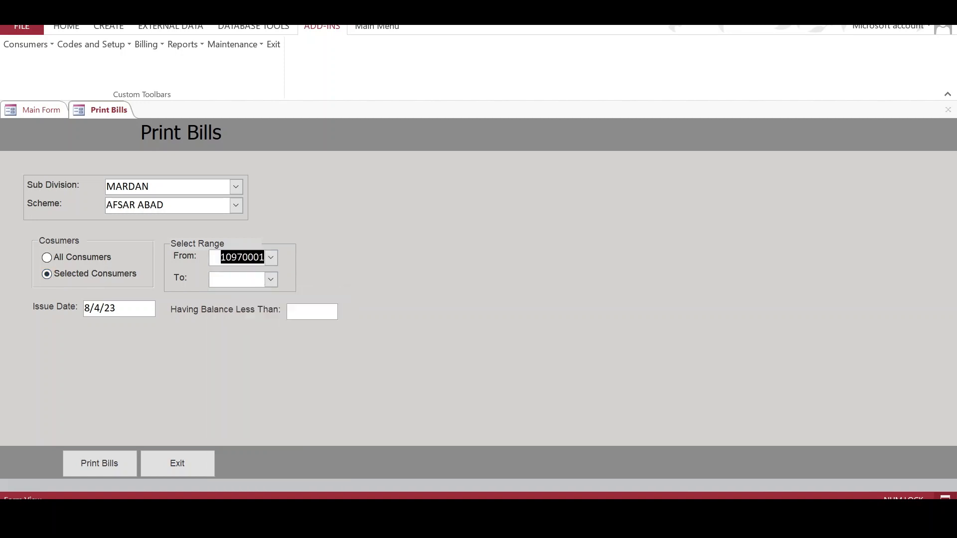
{"action": "left_click", "coordinate": [271, 279]}
{"action": "left_click", "coordinate": [254, 209]}
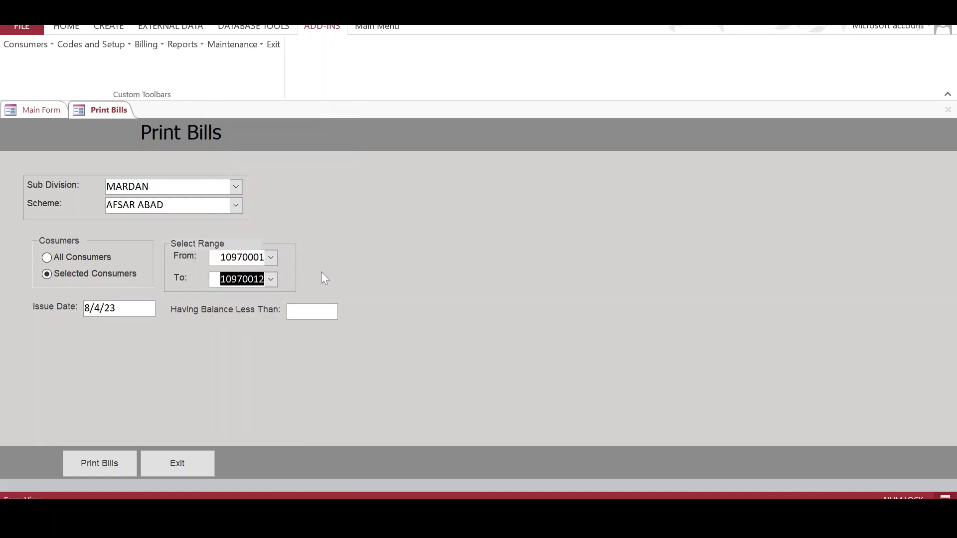
{"action": "left_click", "coordinate": [95, 308]}
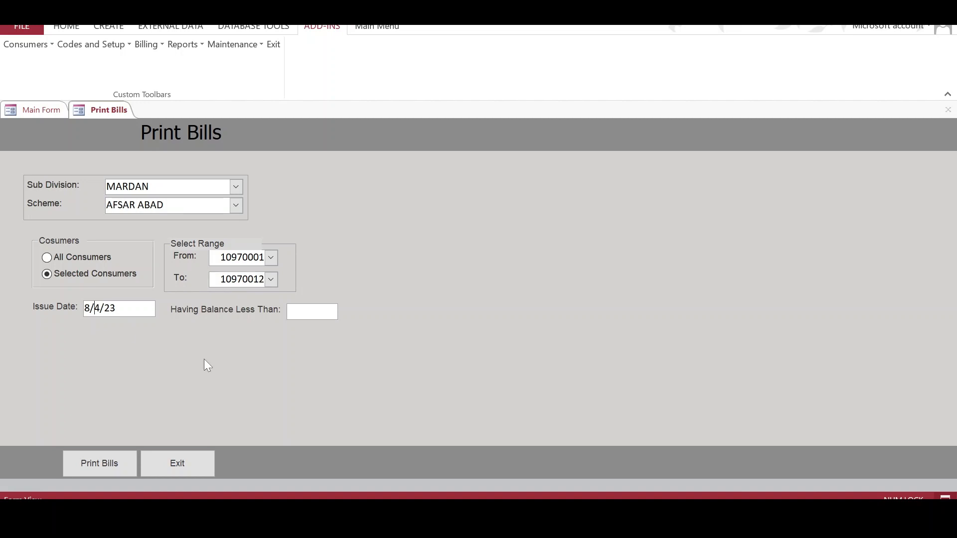
{"action": "left_click", "coordinate": [100, 463]}
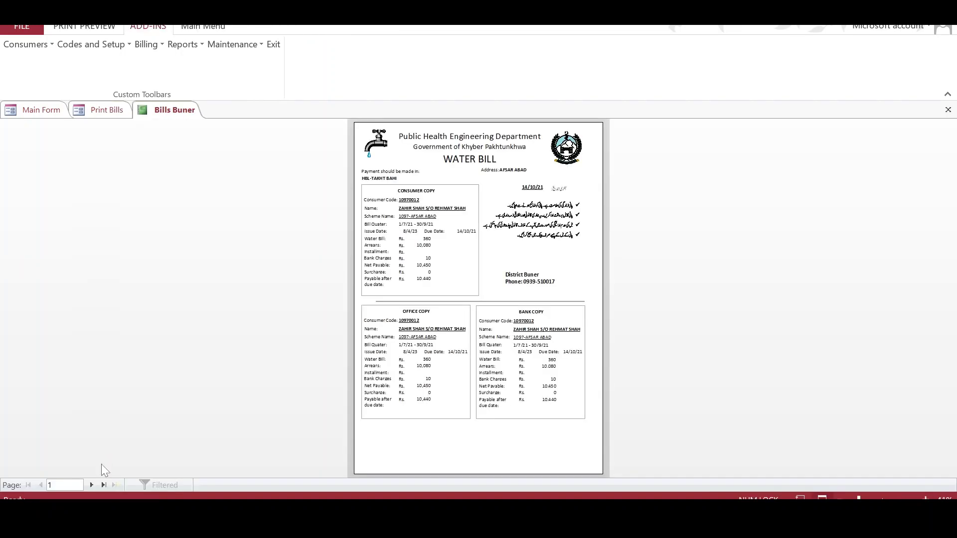
- Zoom and scroll through the Bills Buner preview, then close it and the Print Bills form
{"action": "left_click", "coordinate": [442, 207]}
{"action": "scroll", "coordinate": [507, 296], "scroll_direction": "up", "scroll_amount": 3}
{"action": "scroll", "coordinate": [496, 291], "scroll_direction": "down", "scroll_amount": 7}
{"action": "scroll", "coordinate": [492, 292], "scroll_direction": "down", "scroll_amount": 5}
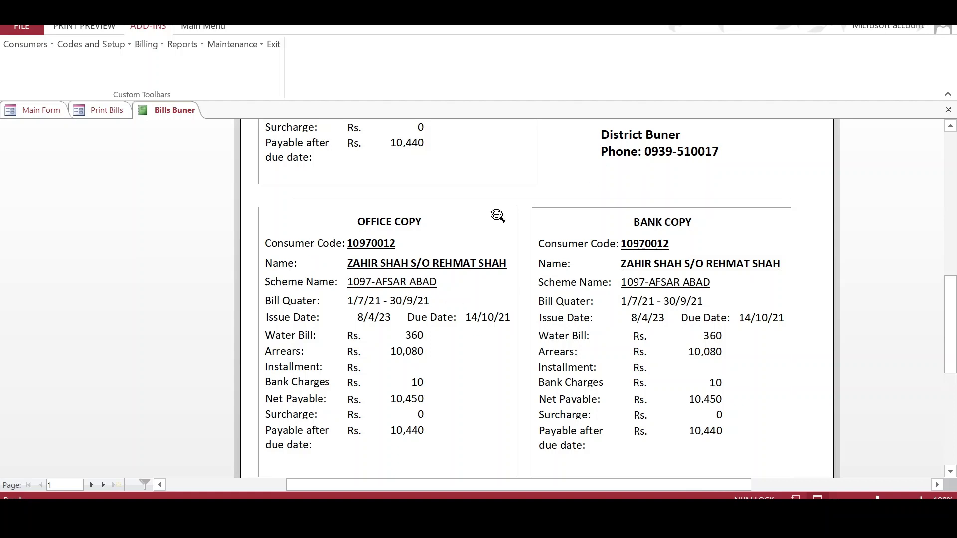
{"action": "scroll", "coordinate": [278, 182], "scroll_direction": "up", "scroll_amount": 2}
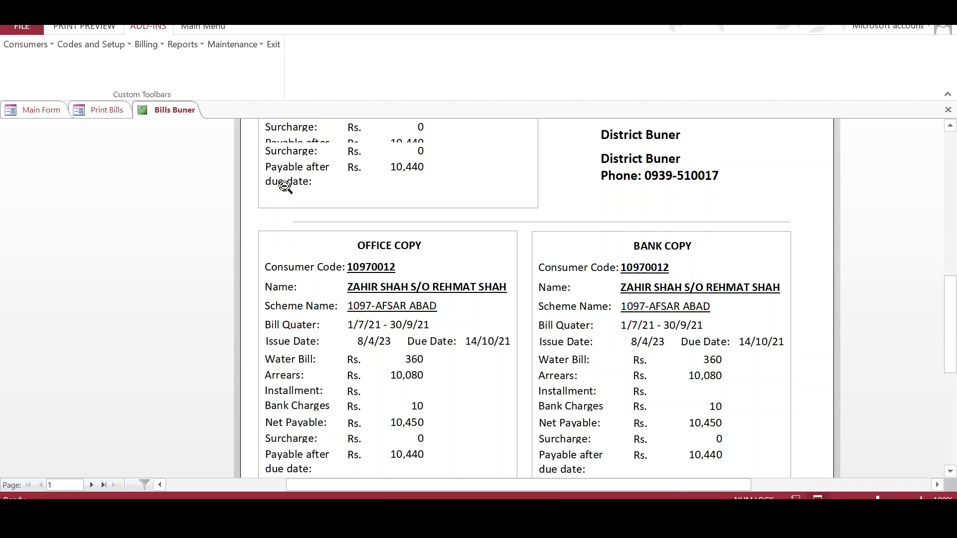
{"action": "left_click", "coordinate": [947, 110]}
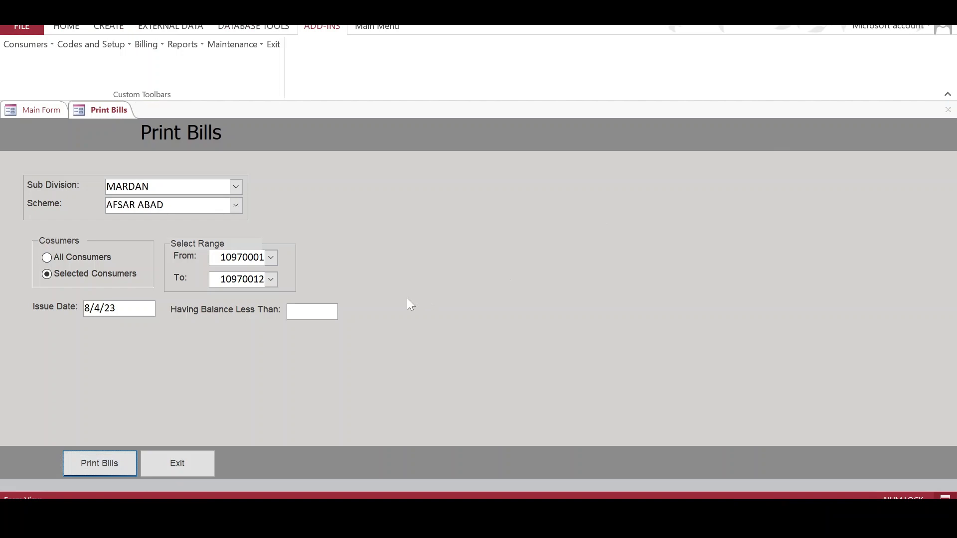
{"action": "left_click", "coordinate": [191, 468]}
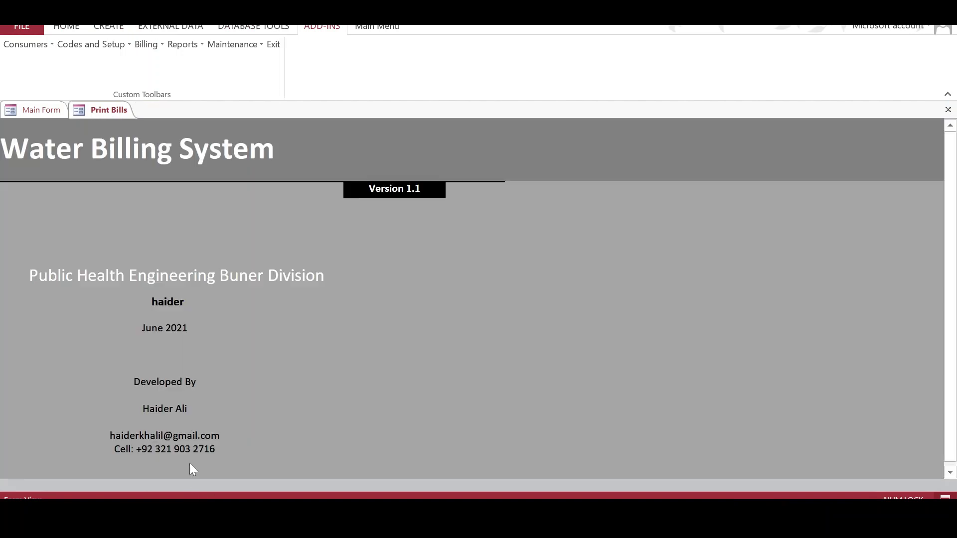
- Open the Bank Scroll form and select the AFZAL ABAD ( MANDURI ) scheme
{"action": "left_click", "coordinate": [152, 47]}
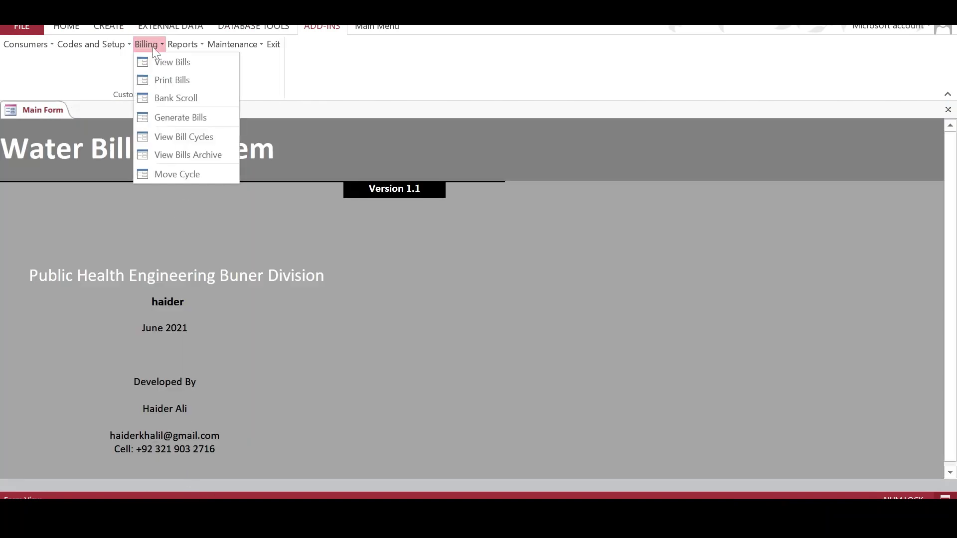
{"action": "left_click", "coordinate": [164, 97]}
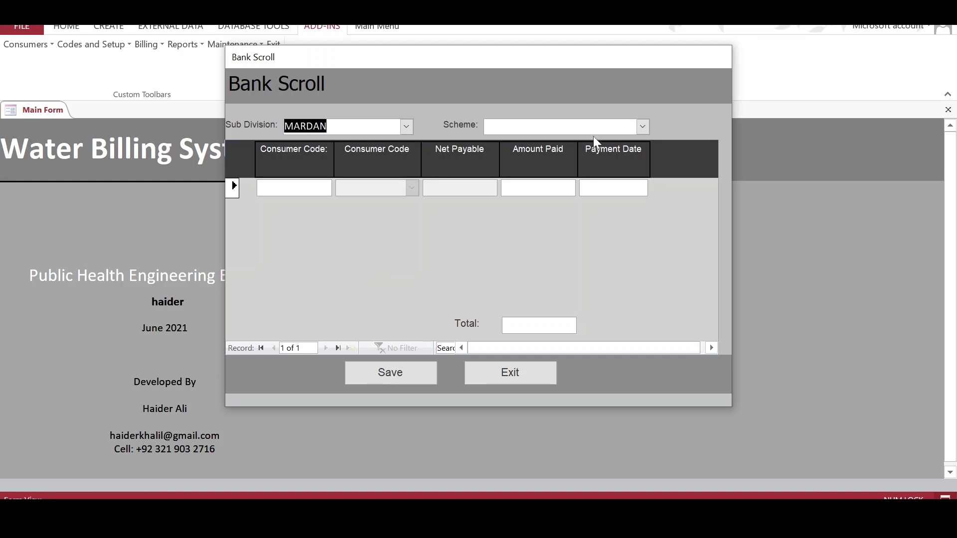
{"action": "left_click", "coordinate": [642, 127]}
{"action": "left_click", "coordinate": [577, 156]}
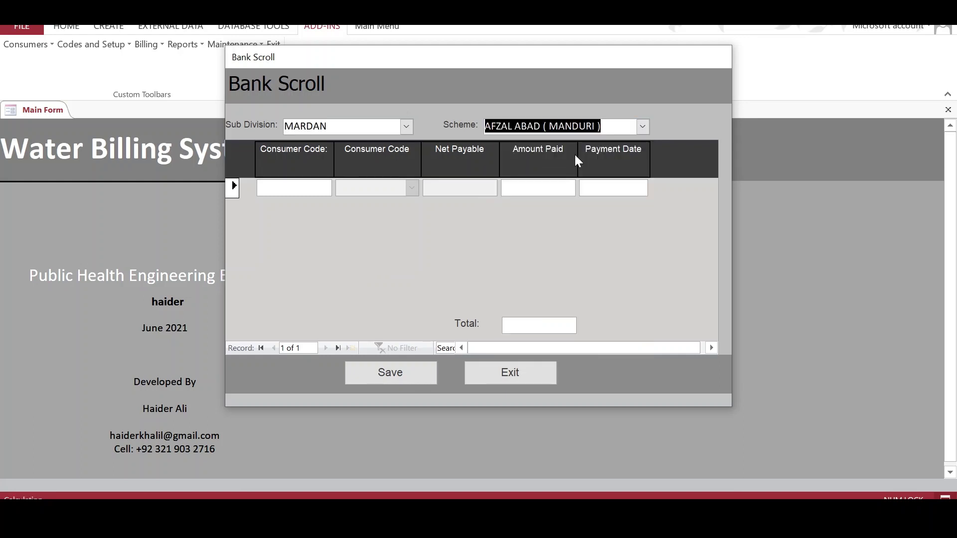
{"action": "left_click", "coordinate": [331, 188]}
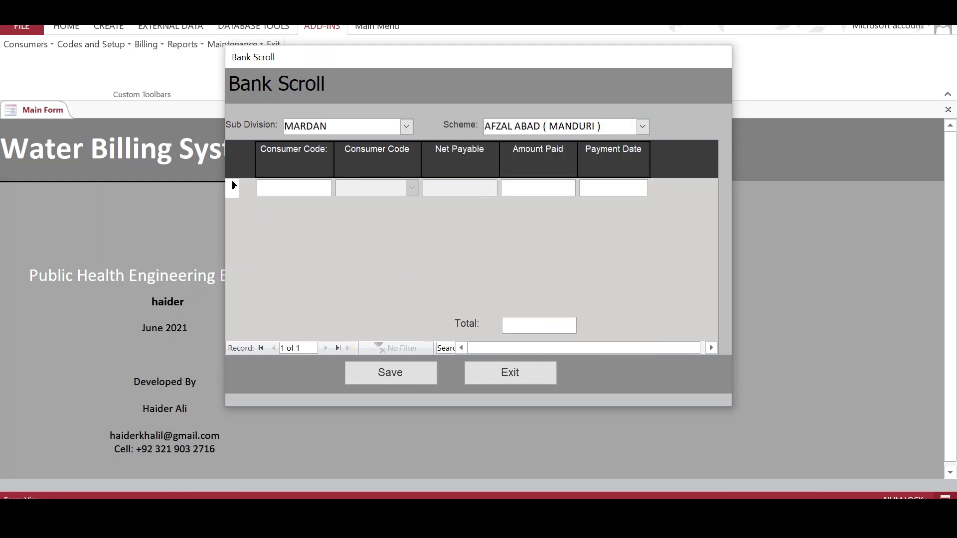
- Switch to the ALO scheme, discard consumer code 14, exit unsaved, and open View Bill Cycles
{"action": "left_click", "coordinate": [643, 127]}
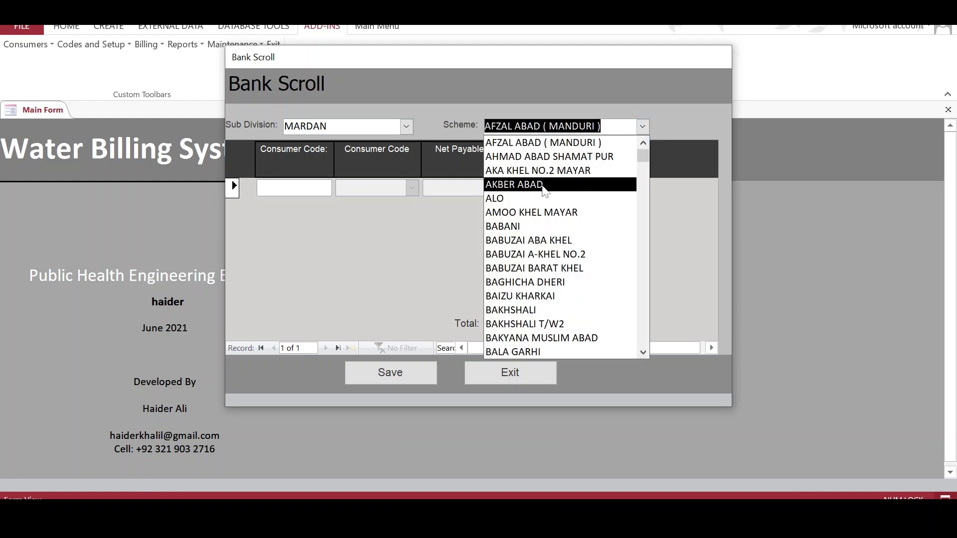
{"action": "left_click", "coordinate": [539, 198]}
{"action": "left_click", "coordinate": [297, 192]}
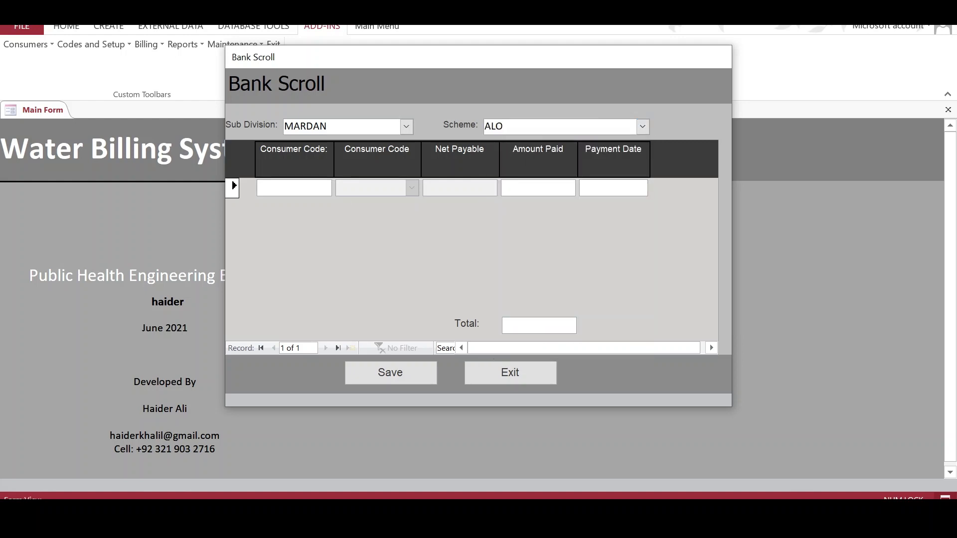
{"action": "type", "text": "14"}
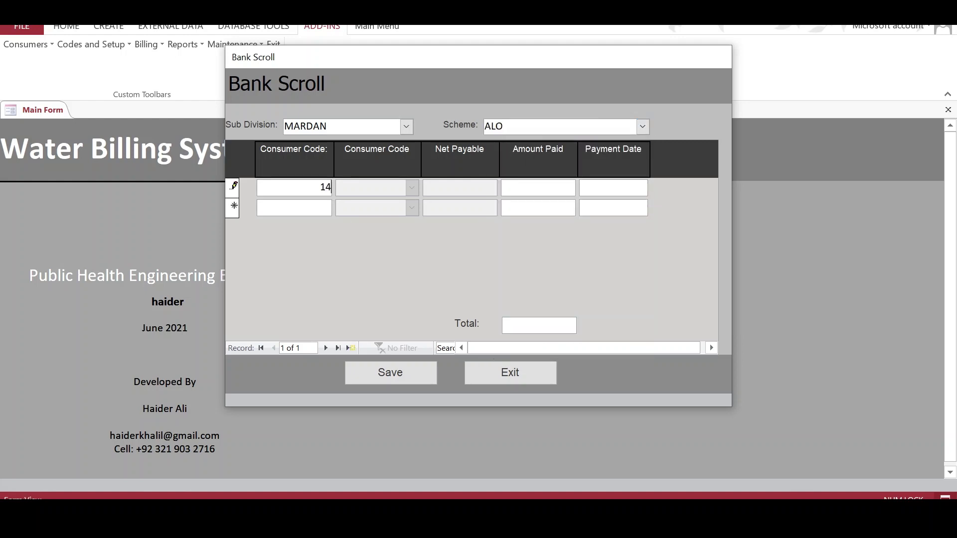
{"action": "key", "text": "Escape"}
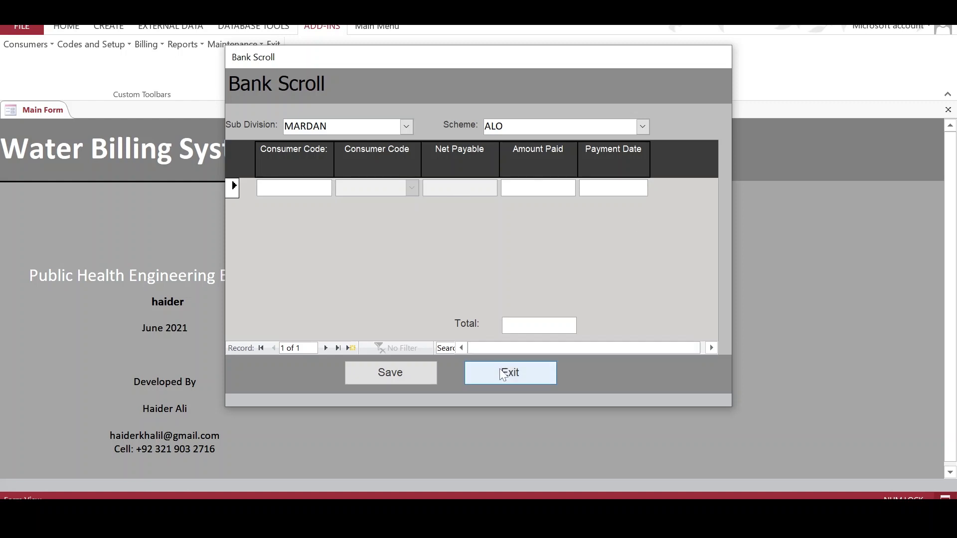
{"action": "left_click", "coordinate": [621, 189]}
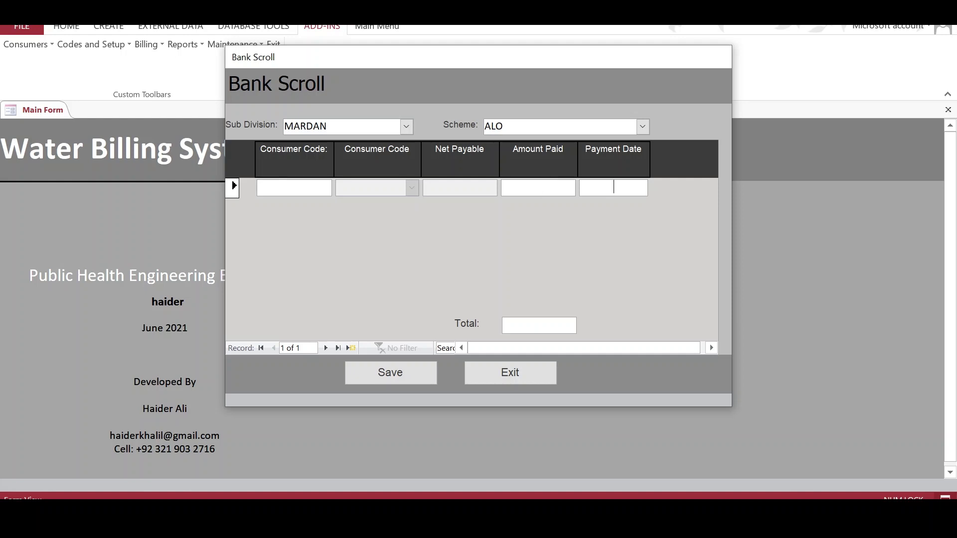
{"action": "left_click", "coordinate": [498, 375]}
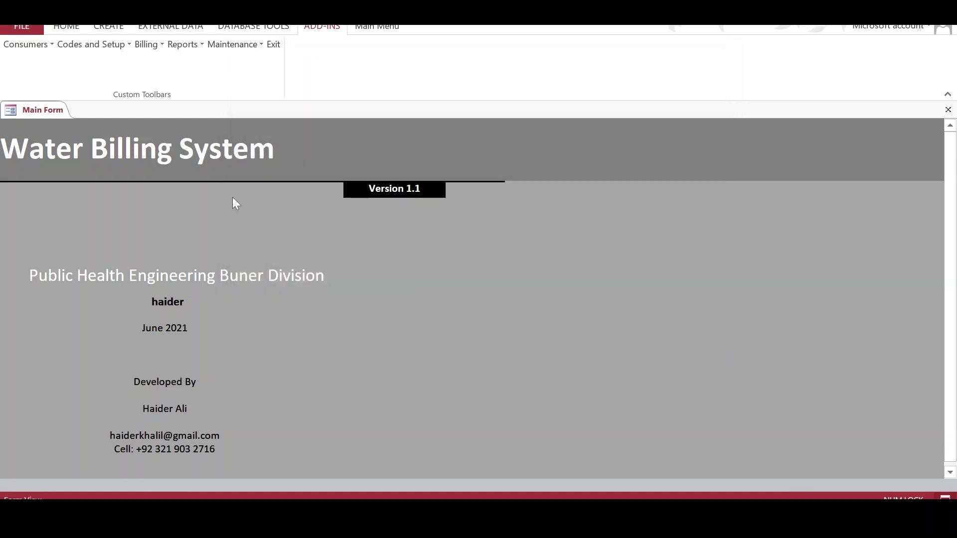
{"action": "left_click", "coordinate": [147, 44]}
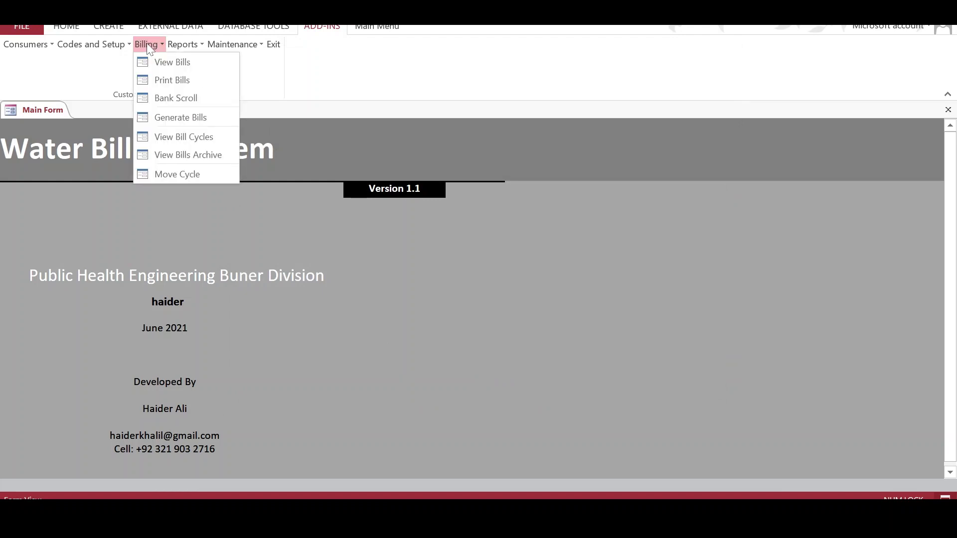
{"action": "left_click", "coordinate": [177, 137]}
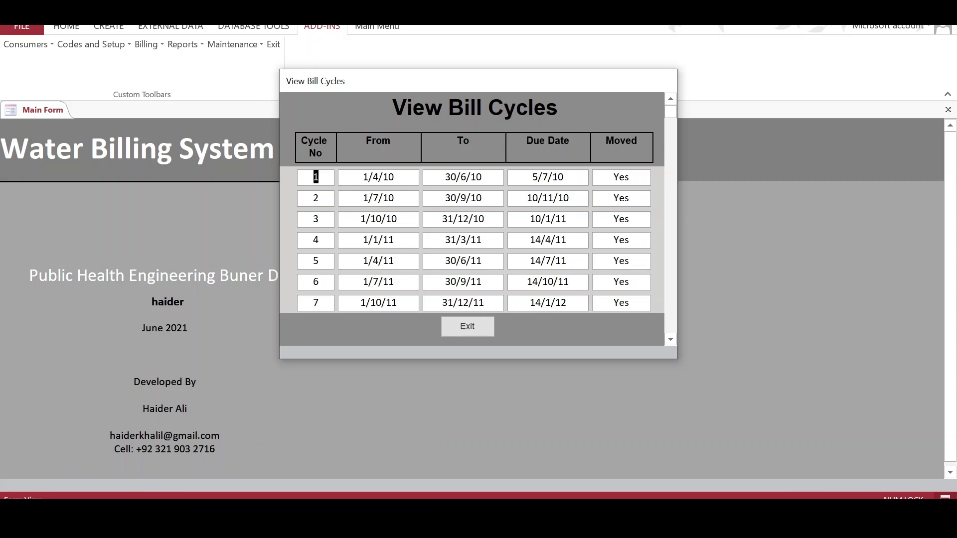
- Scroll to cycle 46 (1/7/21–30/9/21), highlight its 'No' Moved status, and close the list
{"action": "scroll", "coordinate": [474, 239], "scroll_direction": "down", "scroll_amount": 2}
{"action": "scroll", "coordinate": [474, 239], "scroll_direction": "up", "scroll_amount": 2}
{"action": "scroll", "coordinate": [496, 230], "scroll_direction": "down", "scroll_amount": 2}
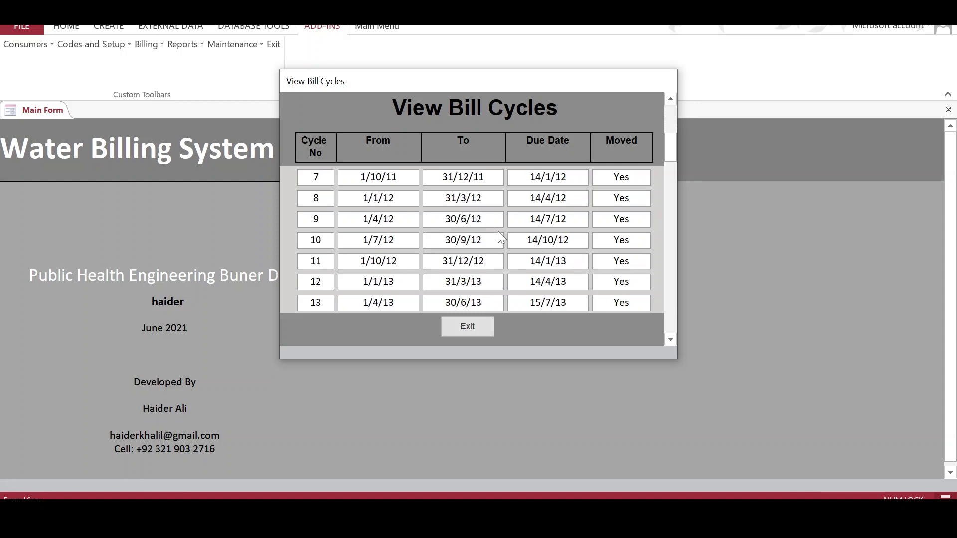
{"action": "scroll", "coordinate": [496, 234], "scroll_direction": "down", "scroll_amount": 10}
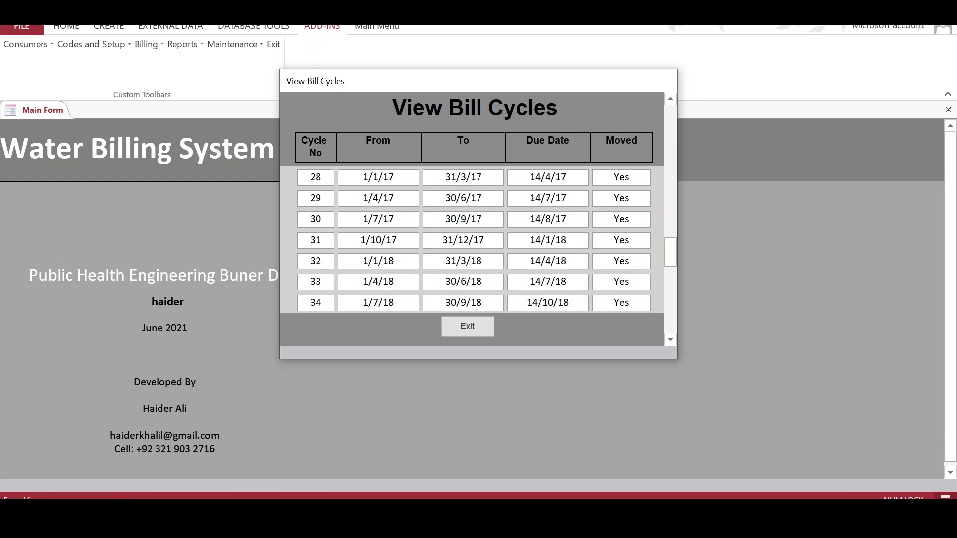
{"action": "scroll", "coordinate": [493, 257], "scroll_direction": "down", "scroll_amount": 2}
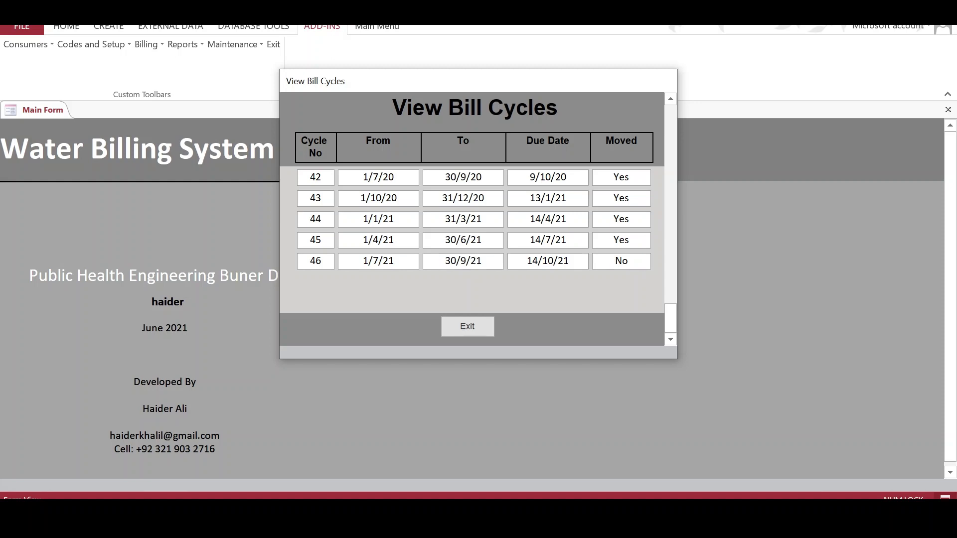
{"action": "left_click_drag", "start_coordinate": [614, 261], "coordinate": [629, 261]}
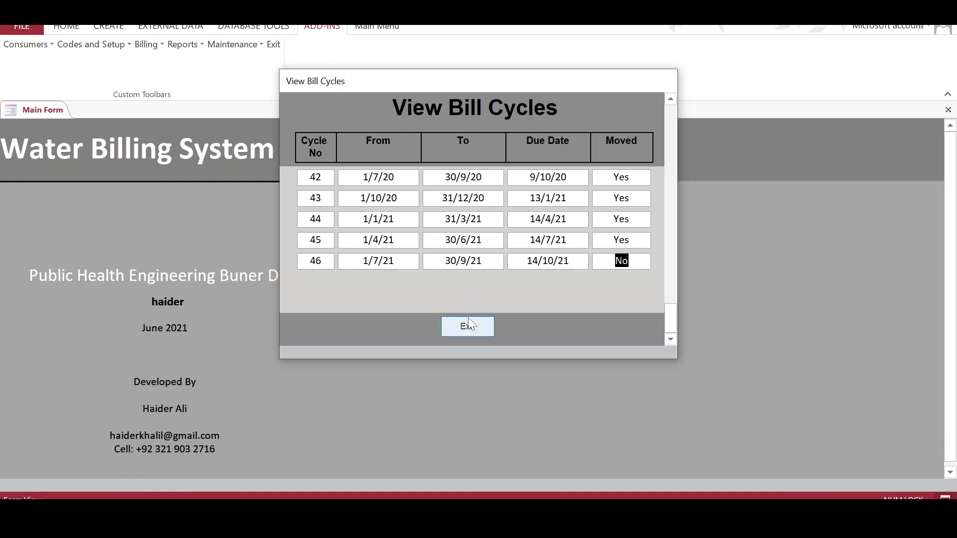
{"action": "left_click", "coordinate": [468, 325]}
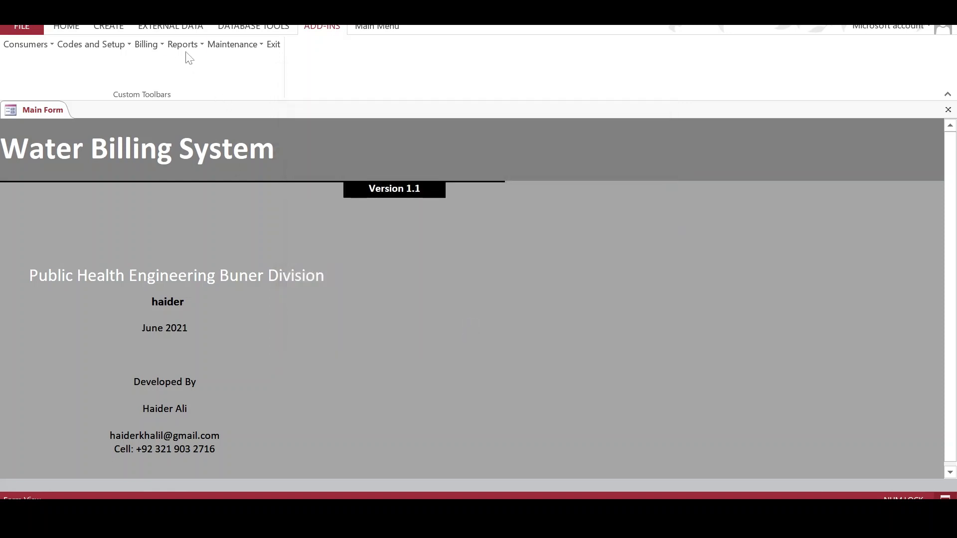
{"action": "left_click", "coordinate": [153, 46]}
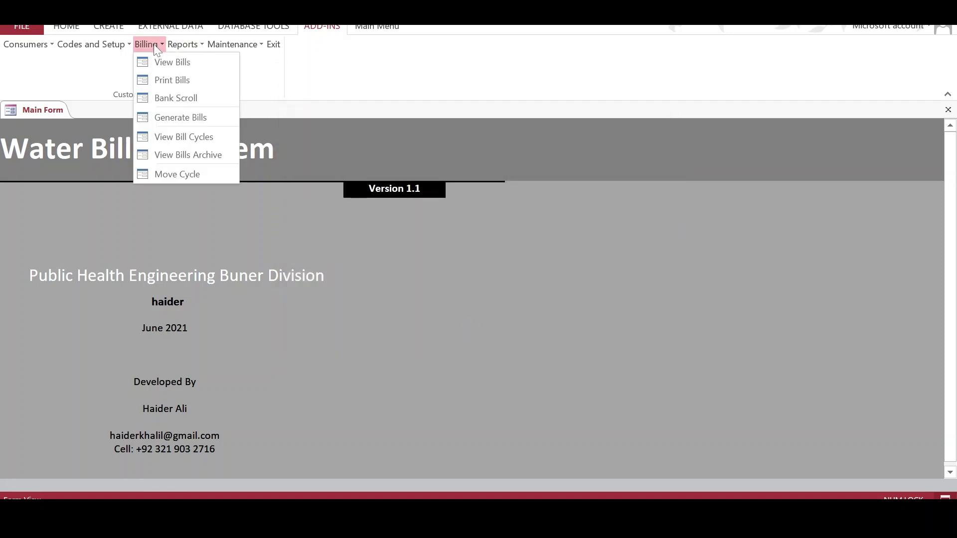
{"action": "left_click", "coordinate": [187, 172]}
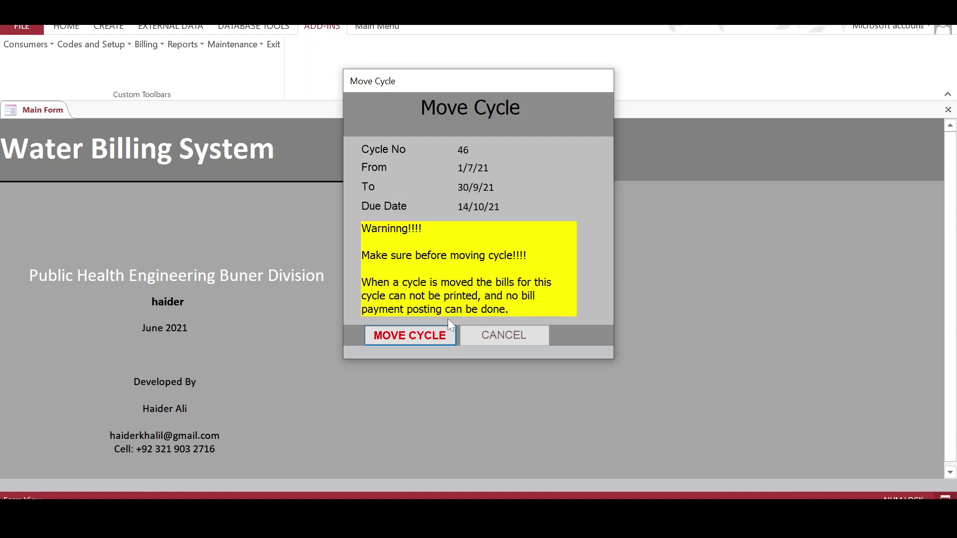
{"action": "left_click", "coordinate": [503, 335]}
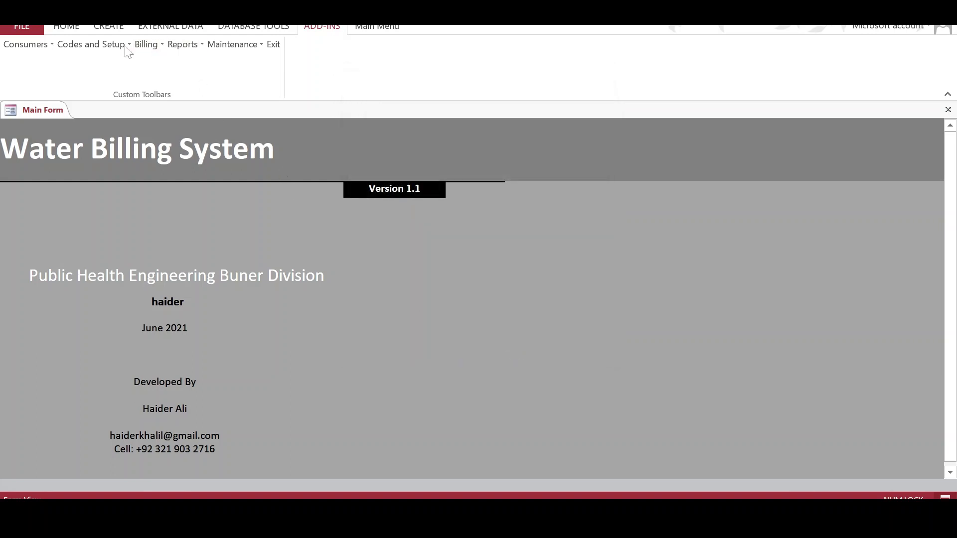
{"action": "left_click", "coordinate": [112, 46]}
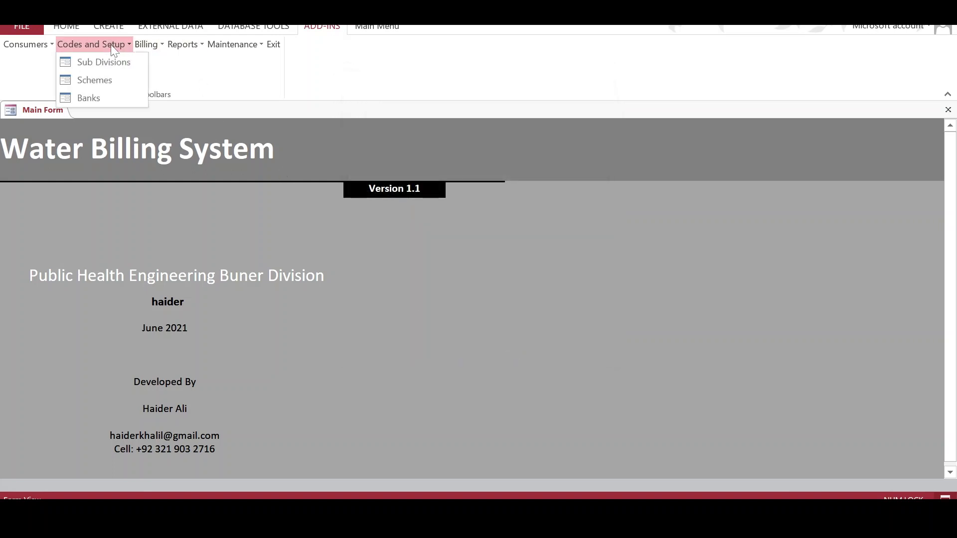
- Open the List of Schemes report, scroll through it, and close it
{"action": "left_click", "coordinate": [158, 46]}
{"action": "mouse_move", "coordinate": [186, 48]}
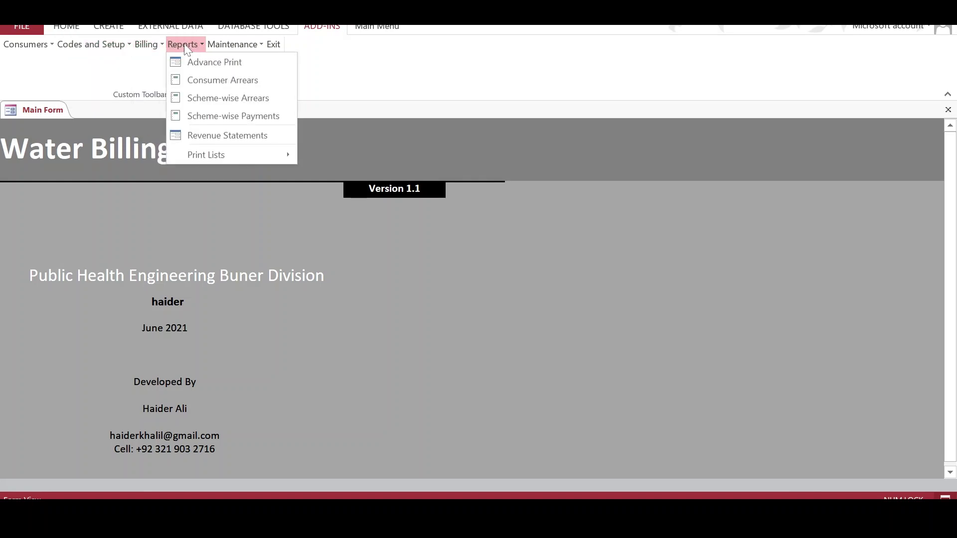
{"action": "mouse_move", "coordinate": [209, 158]}
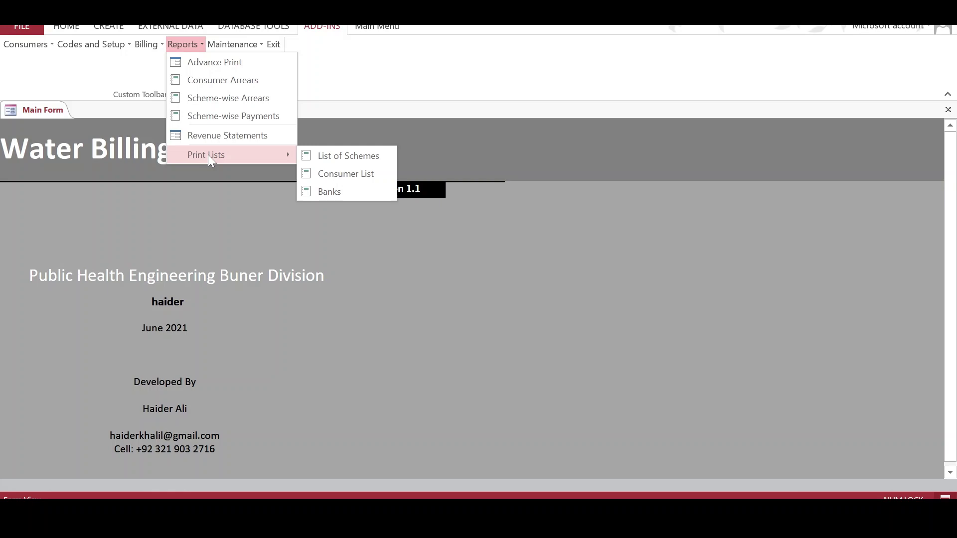
{"action": "left_click", "coordinate": [352, 161]}
{"action": "scroll", "coordinate": [203, 299], "scroll_direction": "down", "scroll_amount": 1}
{"action": "scroll", "coordinate": [204, 299], "scroll_direction": "up", "scroll_amount": 1}
{"action": "scroll", "coordinate": [204, 299], "scroll_direction": "down", "scroll_amount": 20}
{"action": "scroll", "coordinate": [203, 299], "scroll_direction": "down", "scroll_amount": 13}
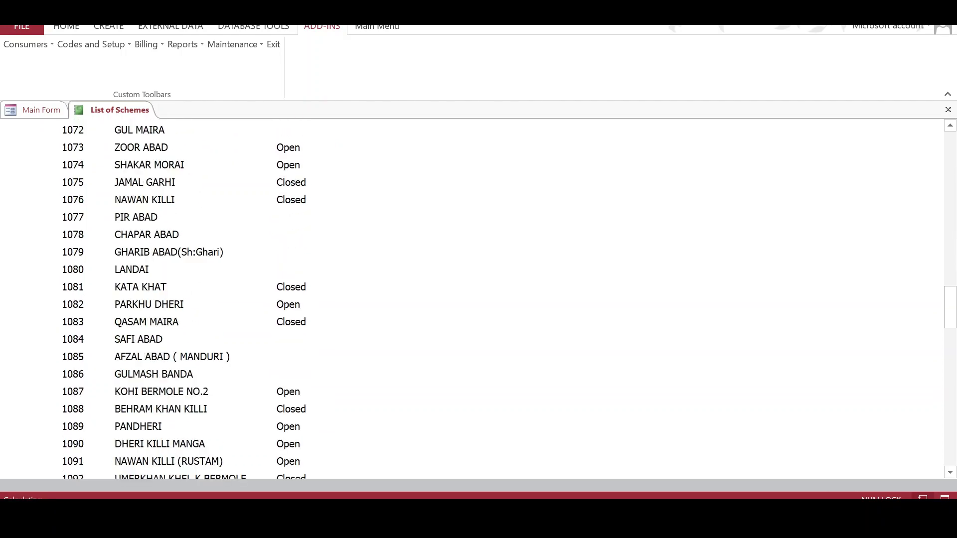
{"action": "scroll", "coordinate": [901, 181], "scroll_direction": "down", "scroll_amount": 1}
{"action": "left_click", "coordinate": [948, 109]}
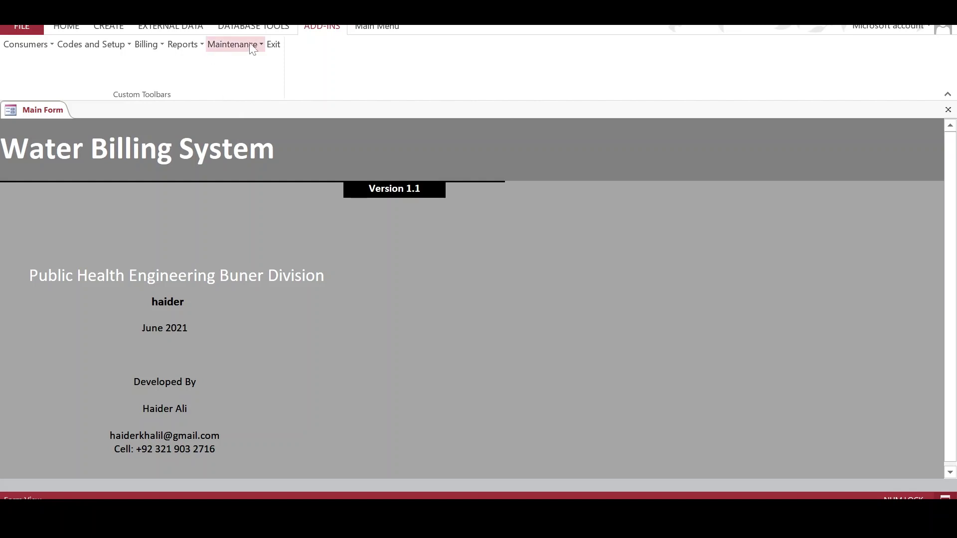
- Open the Consumer List report for the MIAN KHAN and MAYAR schemes, browse it, then close it
{"action": "left_click", "coordinate": [184, 44]}
{"action": "mouse_move", "coordinate": [209, 157]}
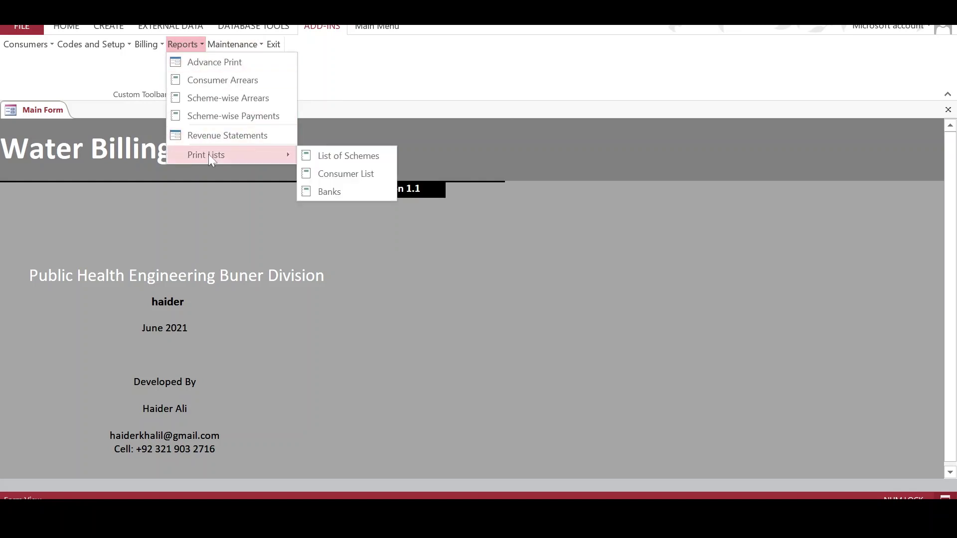
{"action": "left_click", "coordinate": [342, 174]}
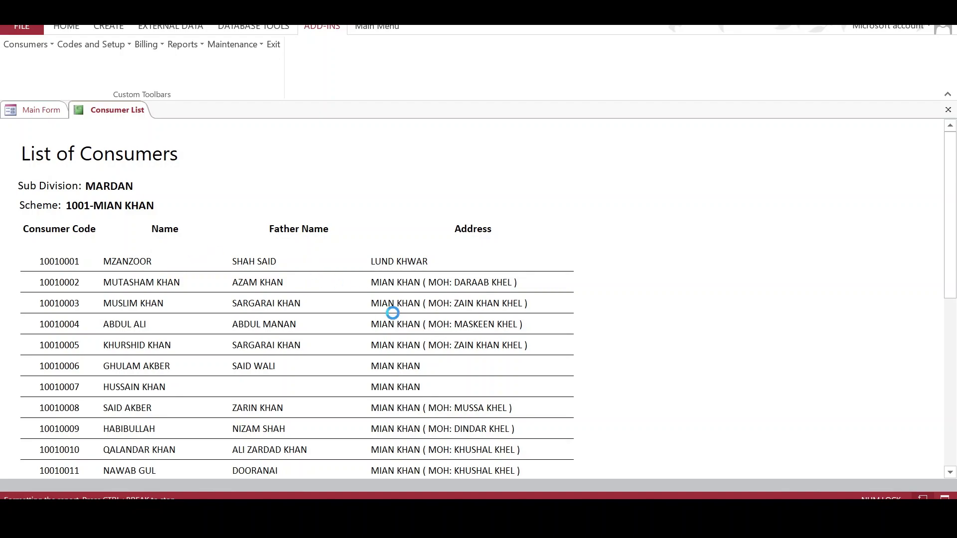
{"action": "scroll", "coordinate": [327, 238], "scroll_direction": "down", "scroll_amount": 20}
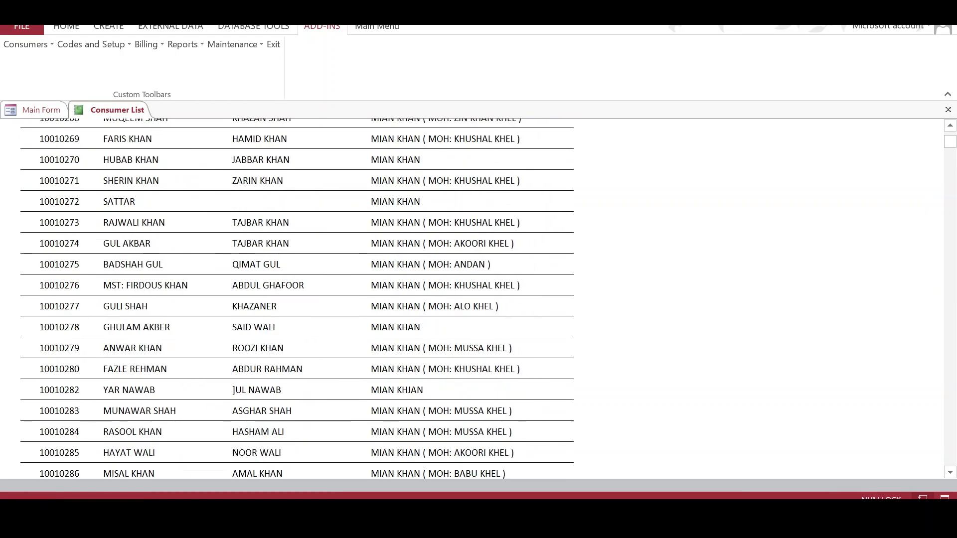
{"action": "scroll", "coordinate": [433, 288], "scroll_direction": "down", "scroll_amount": 20}
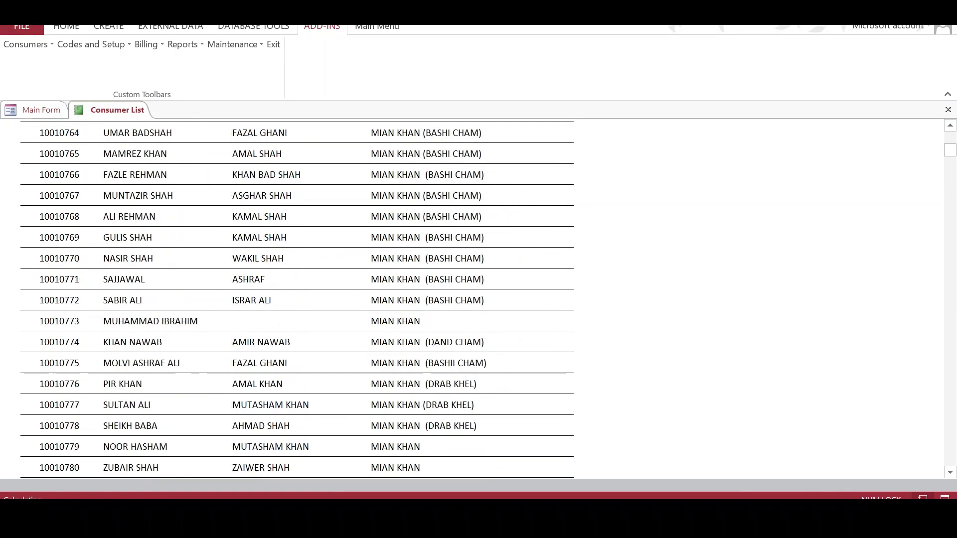
{"action": "scroll", "coordinate": [433, 287], "scroll_direction": "up", "scroll_amount": 20}
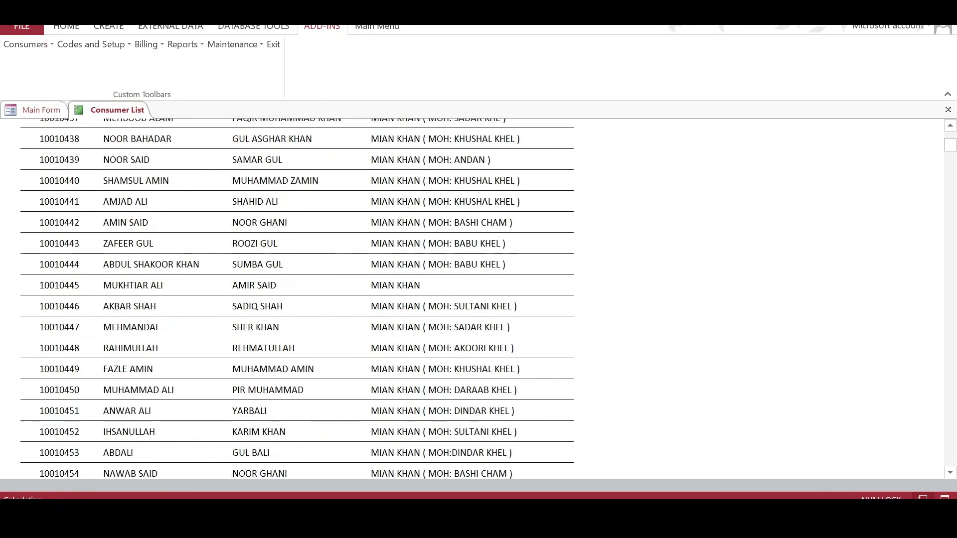
{"action": "scroll", "coordinate": [303, 235], "scroll_direction": "up", "scroll_amount": 10}
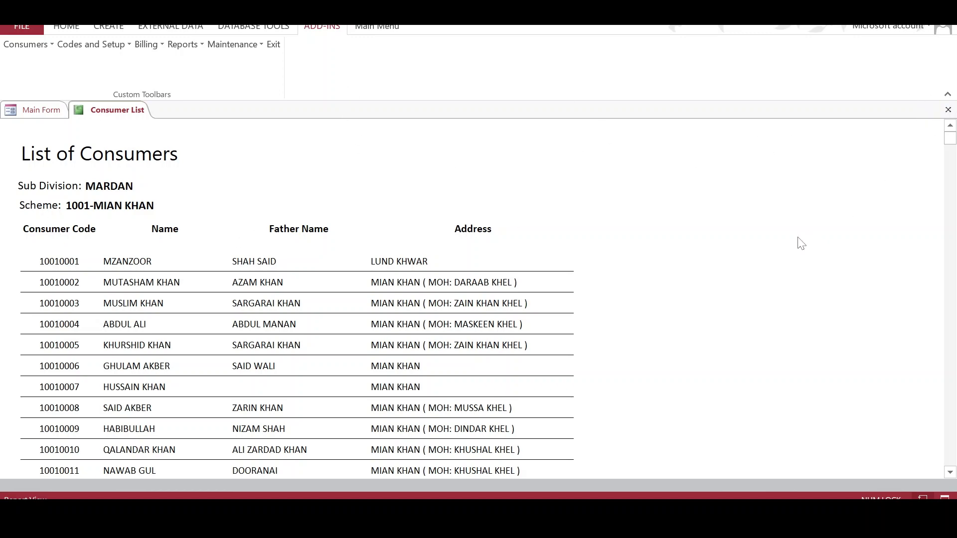
{"action": "scroll", "coordinate": [797, 244], "scroll_direction": "down", "scroll_amount": 20}
{"action": "scroll", "coordinate": [792, 299], "scroll_direction": "down", "scroll_amount": 20}
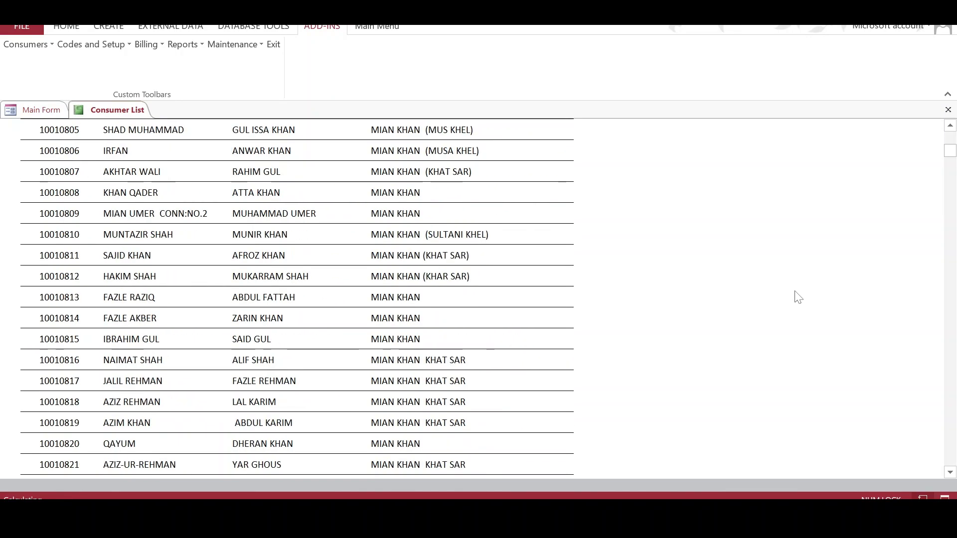
{"action": "scroll", "coordinate": [796, 290], "scroll_direction": "down", "scroll_amount": 20}
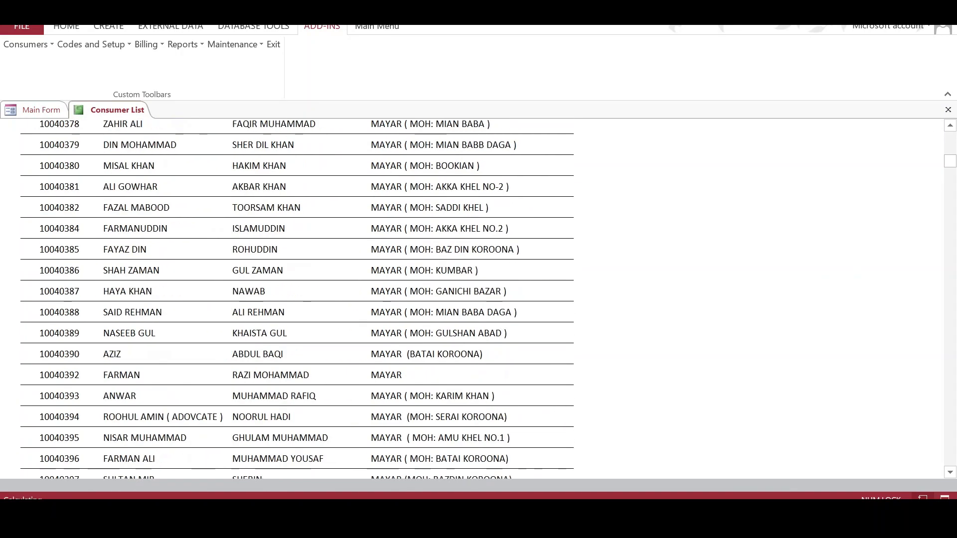
{"action": "left_click", "coordinate": [948, 110]}
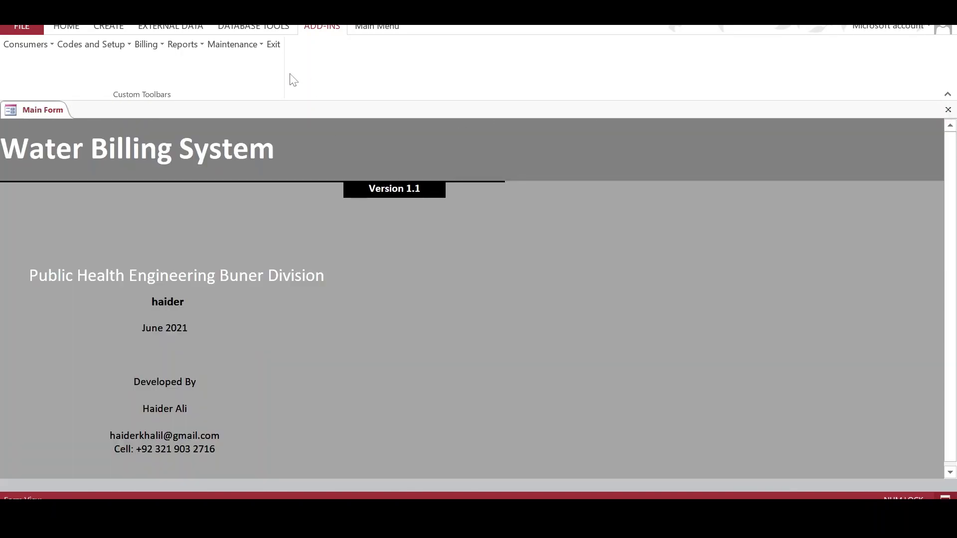
- View the Consumer Arrears report for MARDAN's 1001-MIAN KHAN scheme, then close it
{"action": "left_click", "coordinate": [193, 46]}
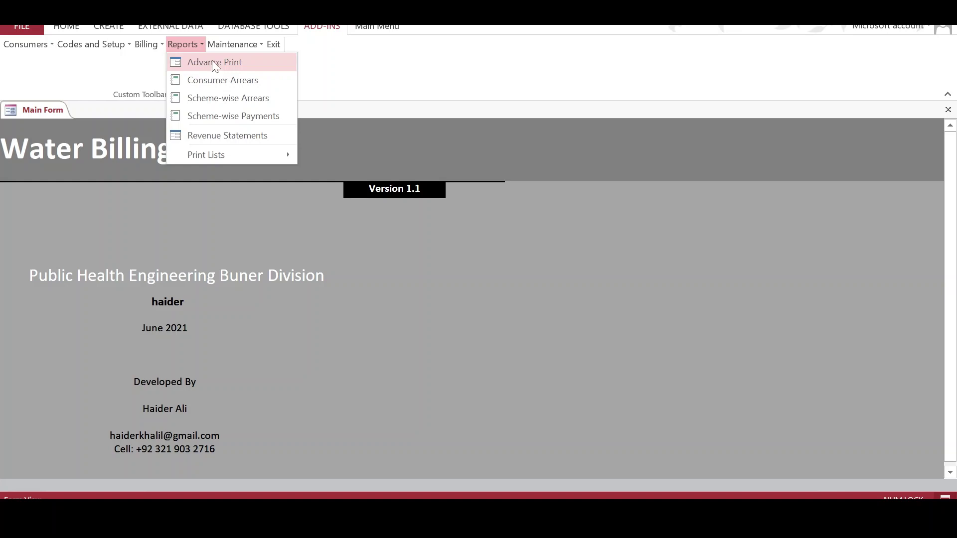
{"action": "left_click", "coordinate": [215, 80]}
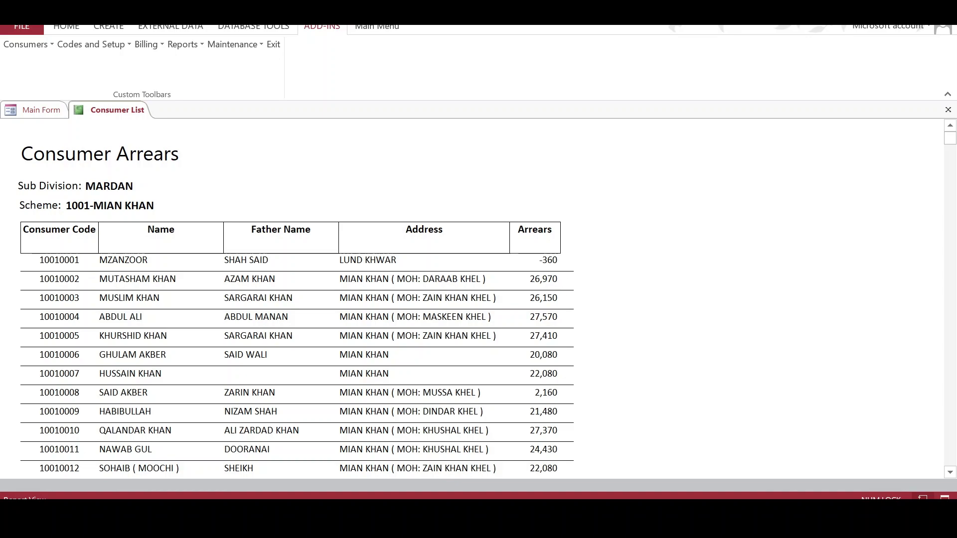
{"action": "scroll", "coordinate": [862, 152], "scroll_direction": "down", "scroll_amount": 20}
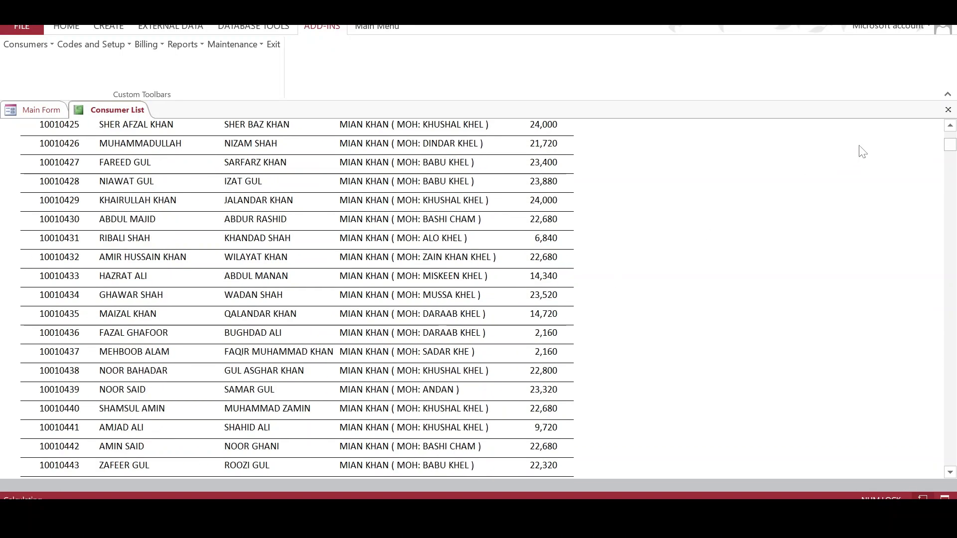
{"action": "left_click", "coordinate": [948, 111]}
{"action": "left_click", "coordinate": [192, 48]}
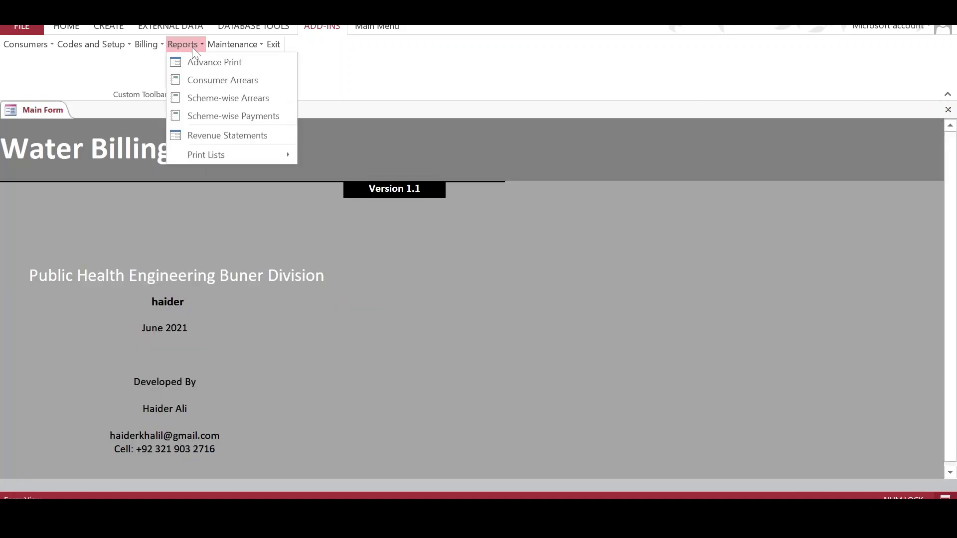
- Review the per-scheme totals in the Scheme-wise Arrears report, then close it
{"action": "left_click", "coordinate": [206, 97]}
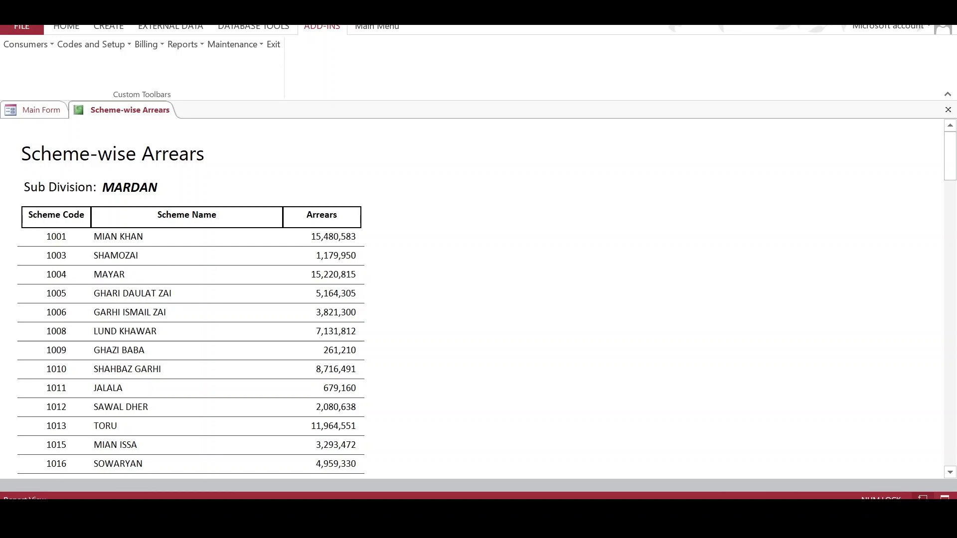
{"action": "scroll", "coordinate": [305, 264], "scroll_direction": "down", "scroll_amount": 3}
{"action": "scroll", "coordinate": [570, 159], "scroll_direction": "up", "scroll_amount": 2}
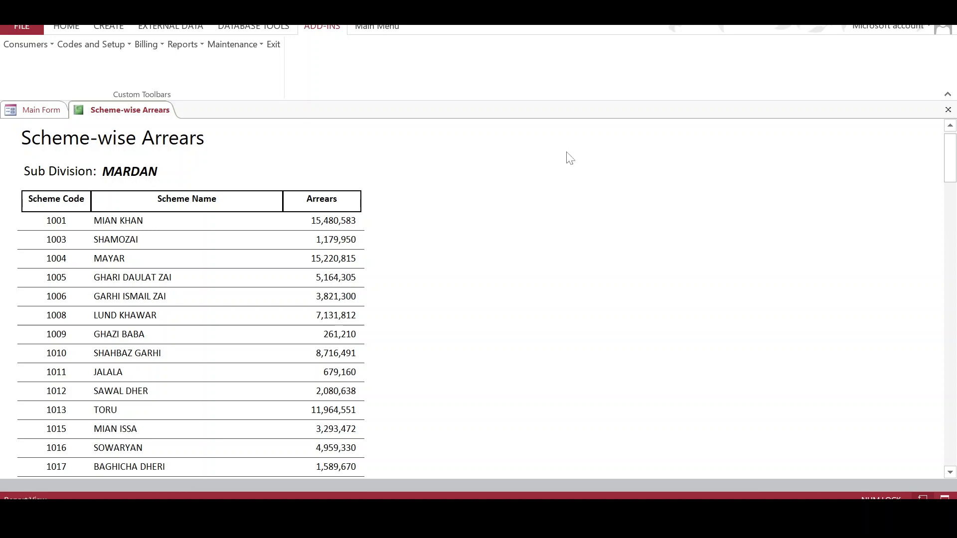
{"action": "left_click", "coordinate": [948, 110]}
{"action": "left_click", "coordinate": [187, 45]}
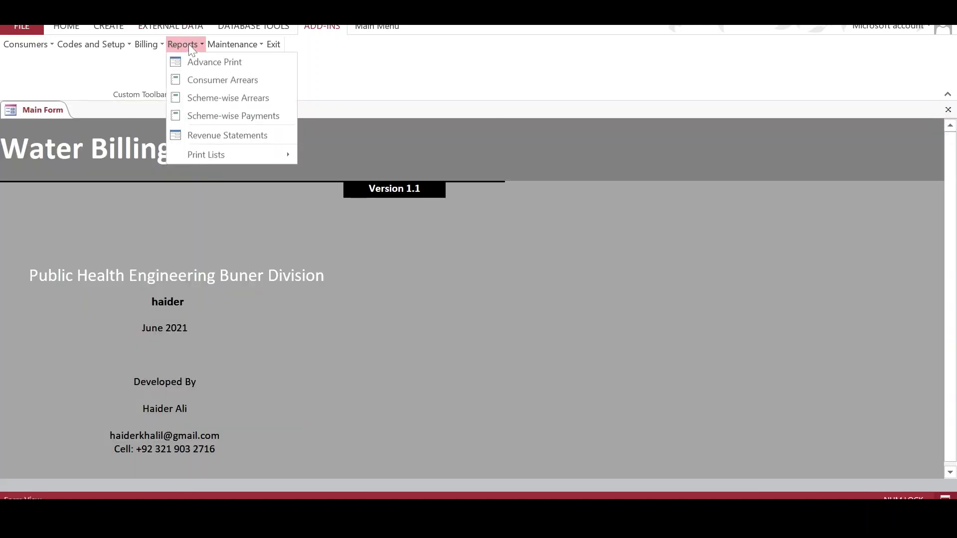
{"action": "left_click", "coordinate": [225, 118]}
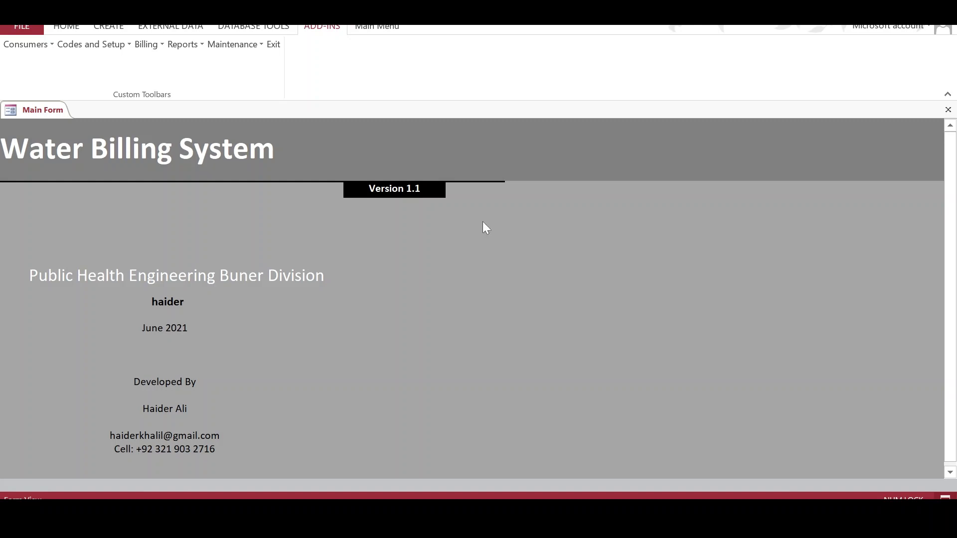
{"action": "left_click", "coordinate": [184, 45]}
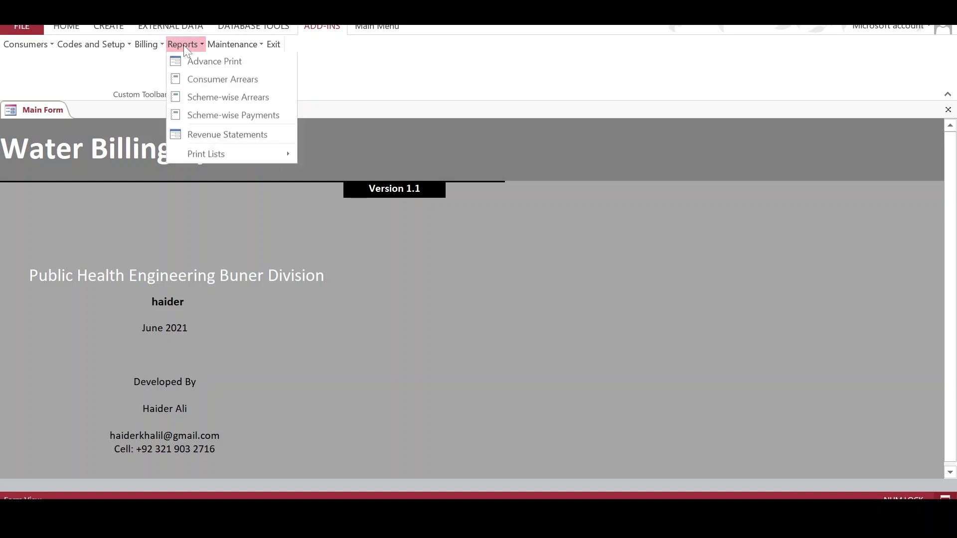
- Open Revenue Statements and advance four records to billing cycle 6 (1/7/11–30/9/11)
{"action": "left_click", "coordinate": [222, 135]}
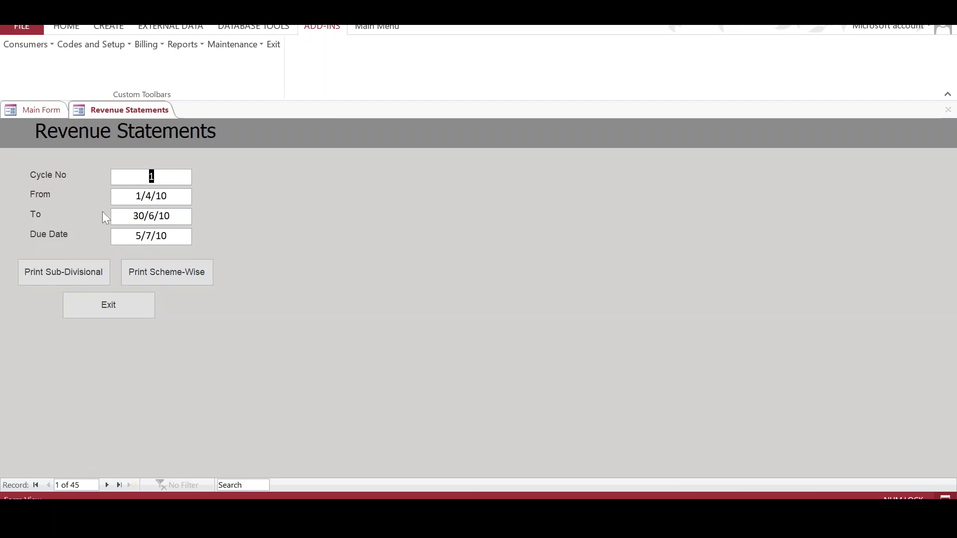
{"action": "left_click", "coordinate": [106, 484]}
{"action": "left_click", "coordinate": [106, 485]}
{"action": "left_click", "coordinate": [106, 485]}
{"action": "left_click", "coordinate": [106, 484]}
{"action": "left_click", "coordinate": [106, 485]}
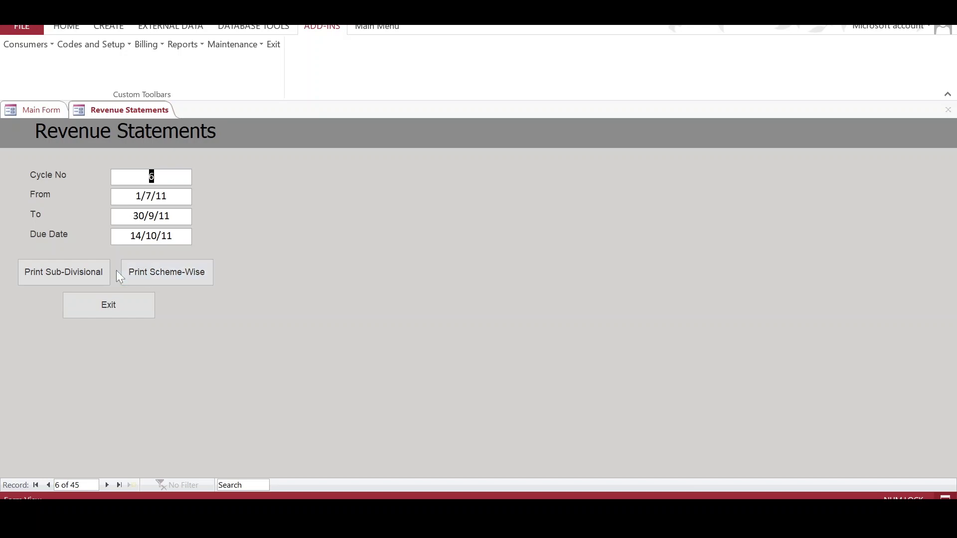
- Preview the quarter 6 Scheme-wise Revenue Statement, check its last-page totals, then close it
{"action": "left_click", "coordinate": [169, 271]}
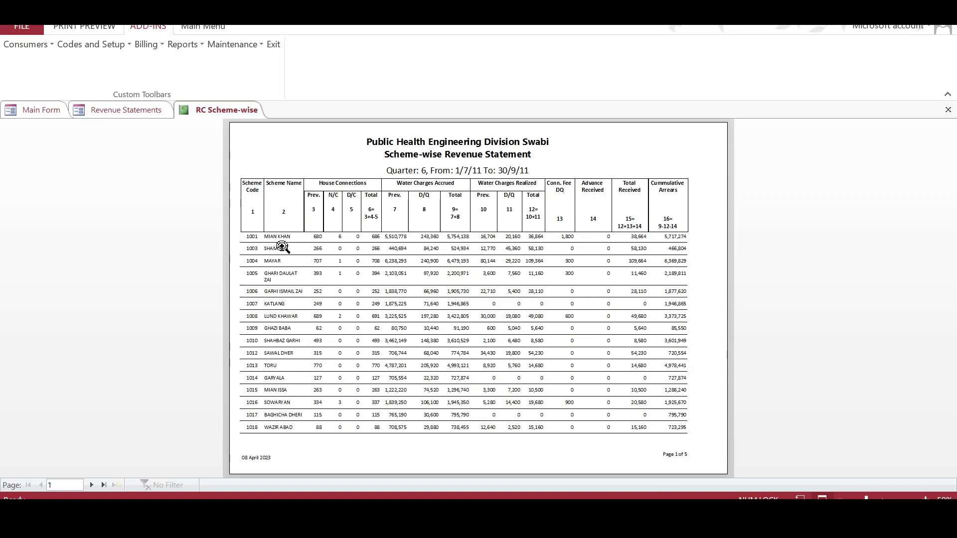
{"action": "left_click", "coordinate": [334, 198]}
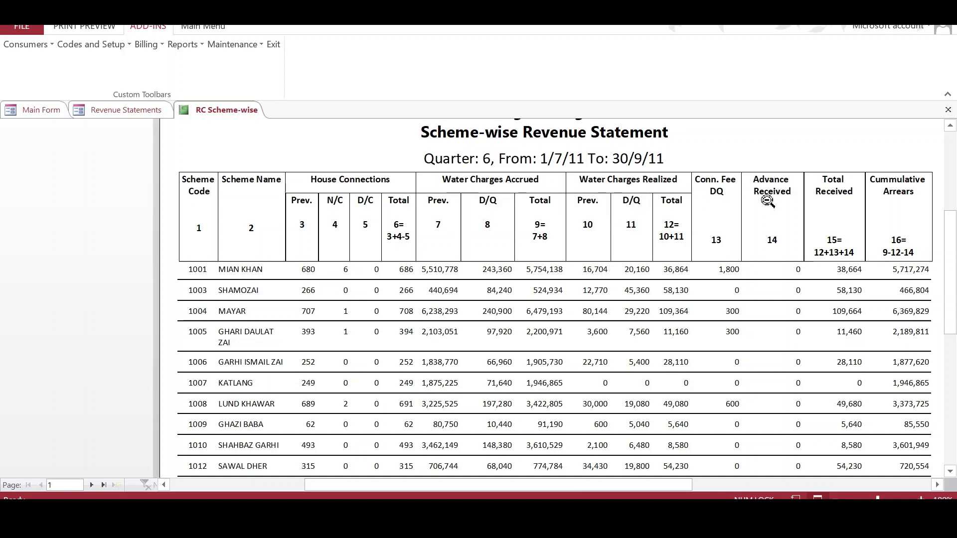
{"action": "left_click_drag", "start_coordinate": [463, 484], "coordinate": [444, 489]}
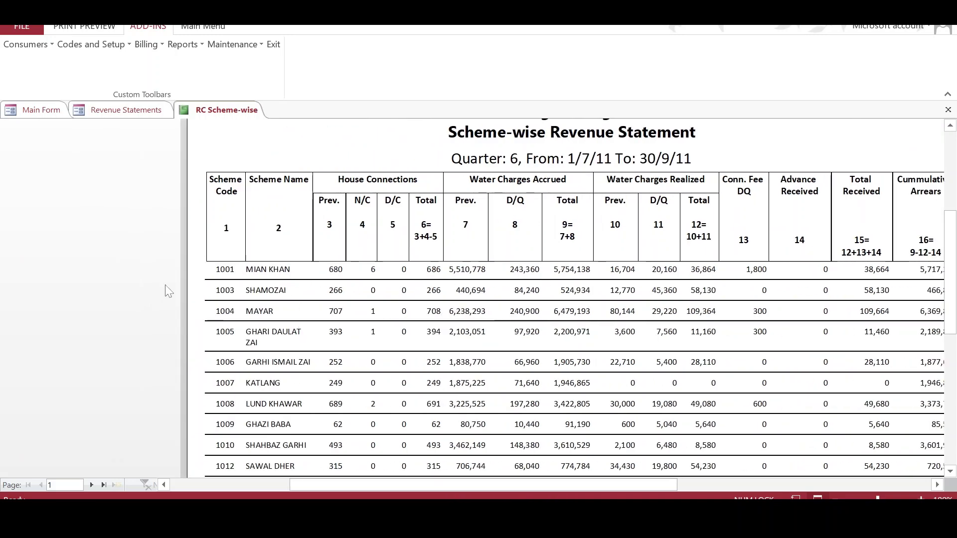
{"action": "scroll", "coordinate": [520, 327], "scroll_direction": "down", "scroll_amount": 5}
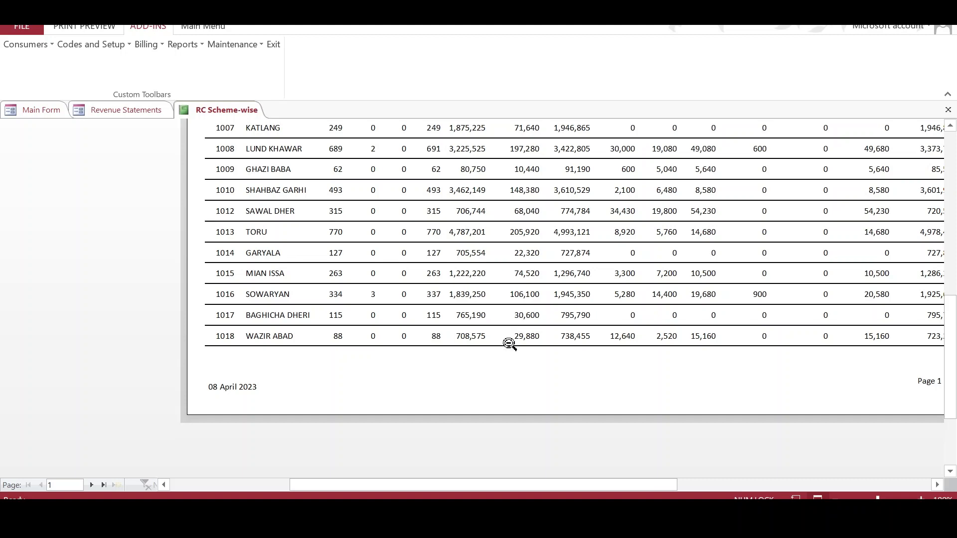
{"action": "left_click", "coordinate": [516, 331]}
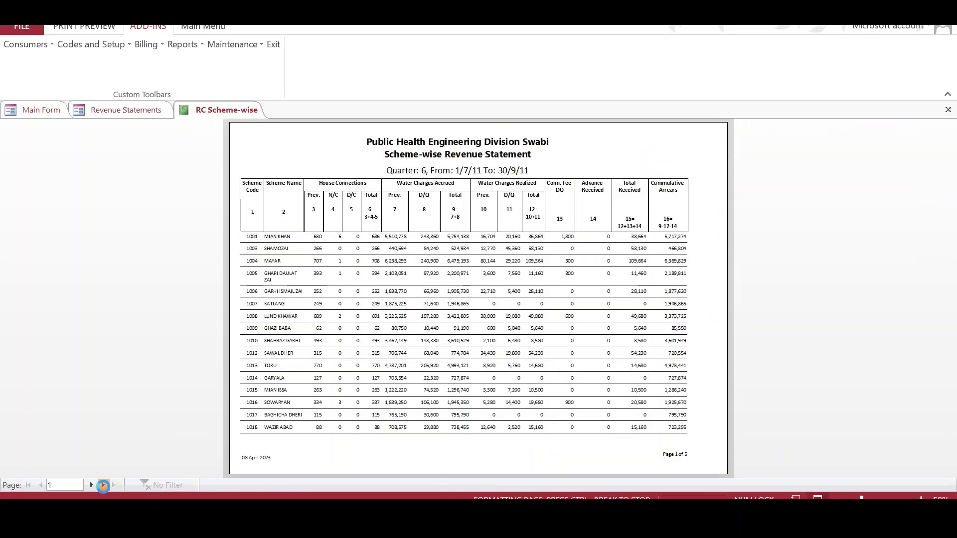
{"action": "left_click", "coordinate": [104, 486]}
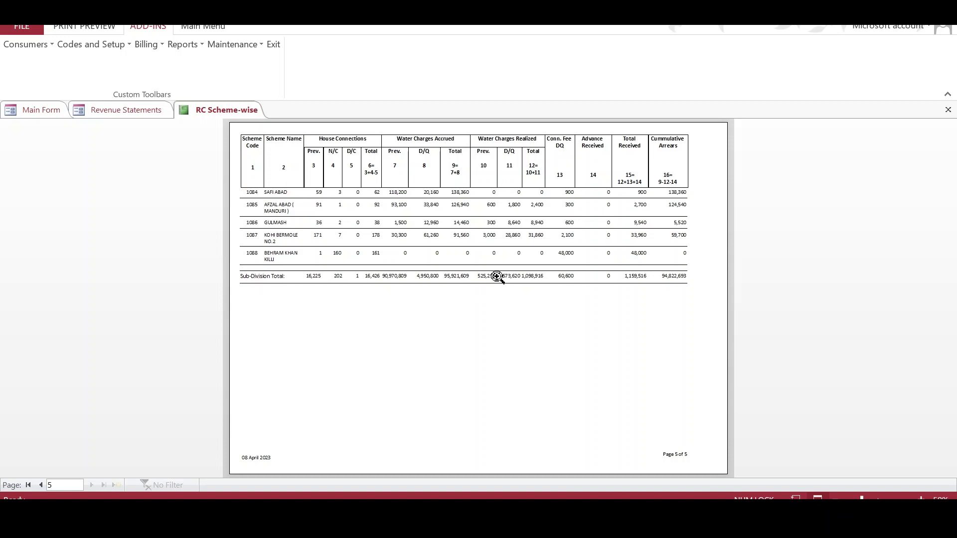
{"action": "key", "text": "ctrl+w"}
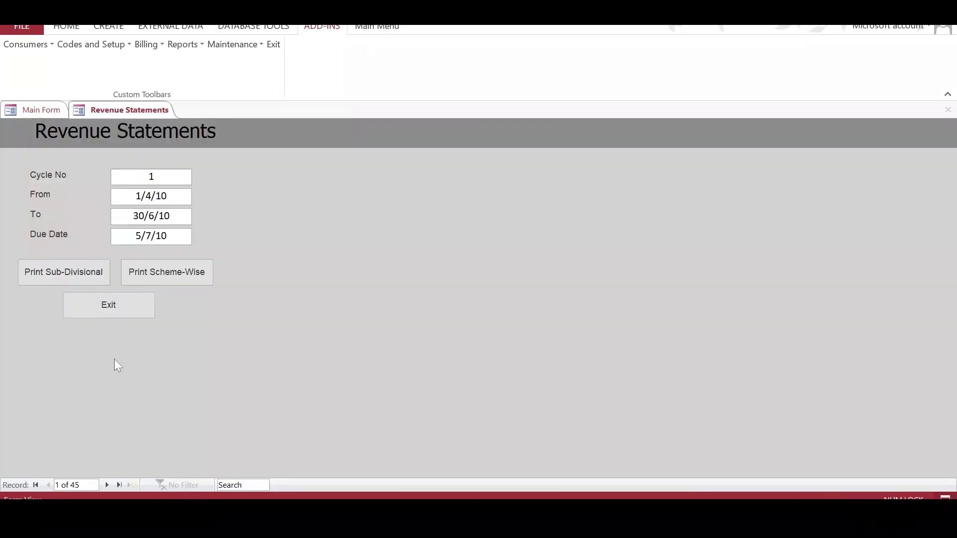
- Preview the quarter 1 Sub-Divisional Revenue Statement's Grand Total, then close it and the Revenue Statements form
{"action": "left_click", "coordinate": [48, 273]}
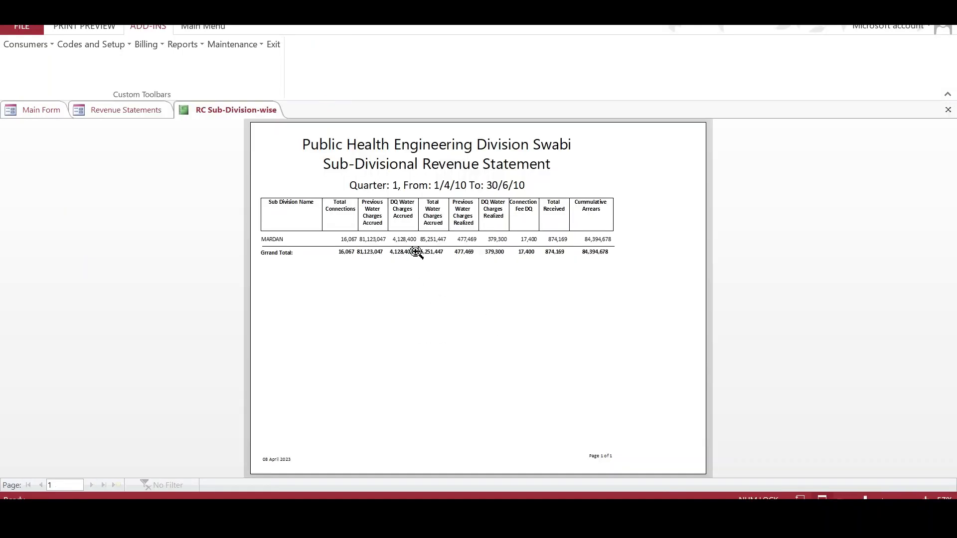
{"action": "left_click", "coordinate": [416, 250]}
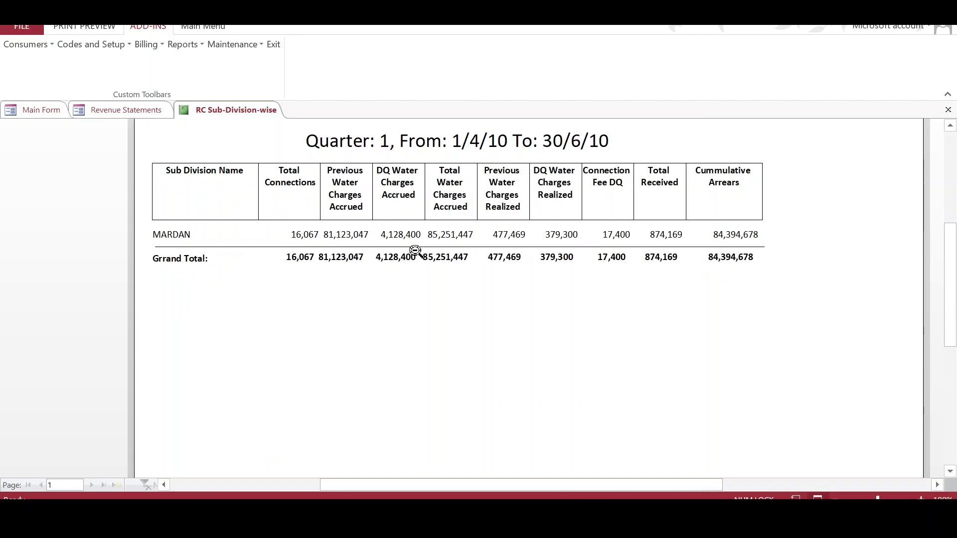
{"action": "scroll", "coordinate": [433, 291], "scroll_direction": "up", "scroll_amount": 2}
{"action": "scroll", "coordinate": [452, 314], "scroll_direction": "up", "scroll_amount": 2}
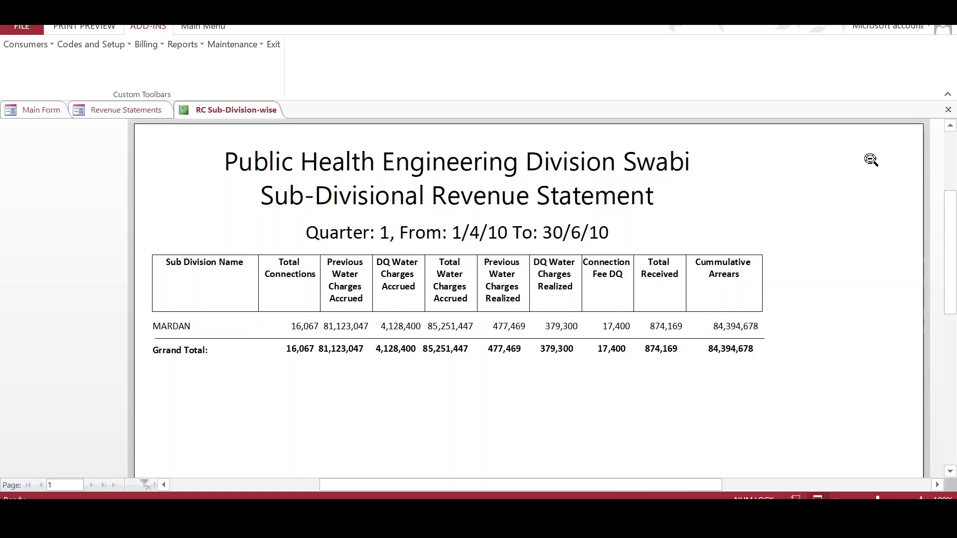
{"action": "left_click", "coordinate": [947, 110]}
{"action": "left_click", "coordinate": [109, 310]}
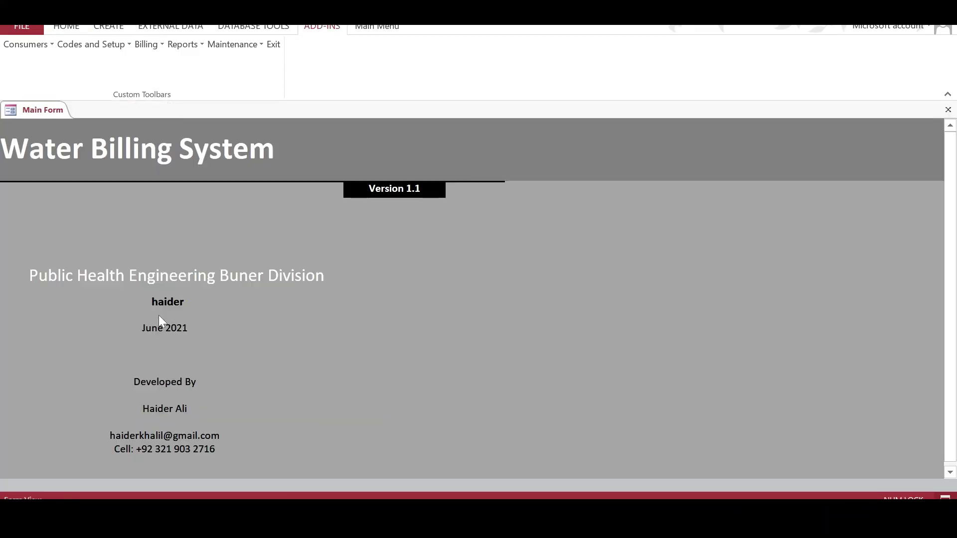